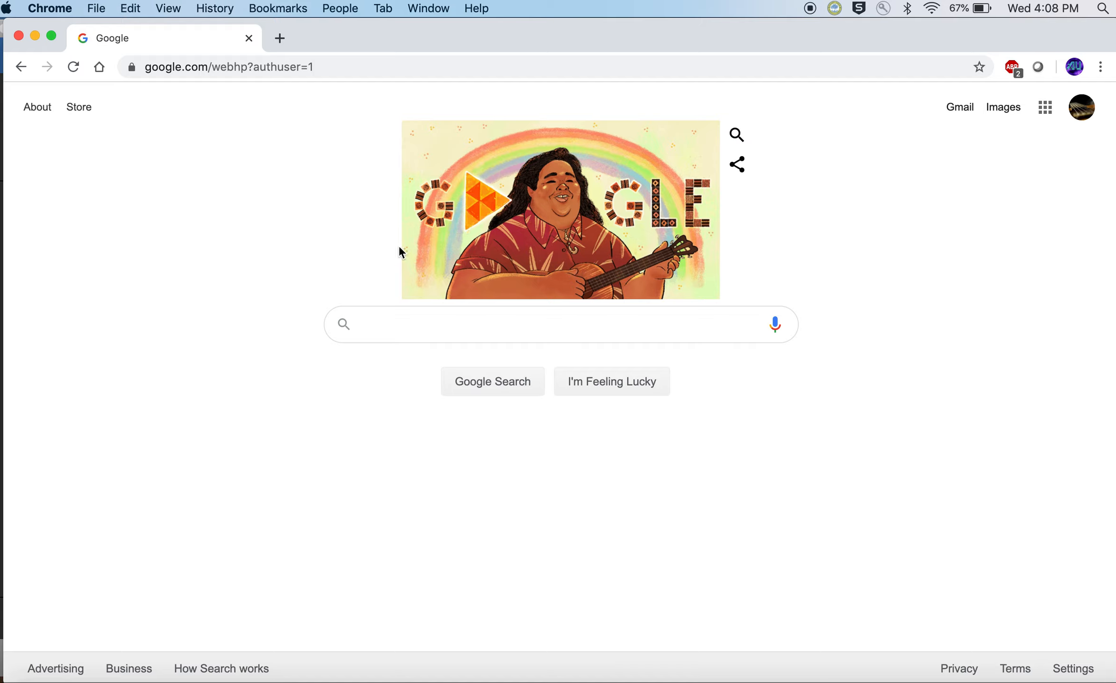
Step: Switch to GarageBand and create an empty project with a microphone audio track using Input 1
click(533, 680)
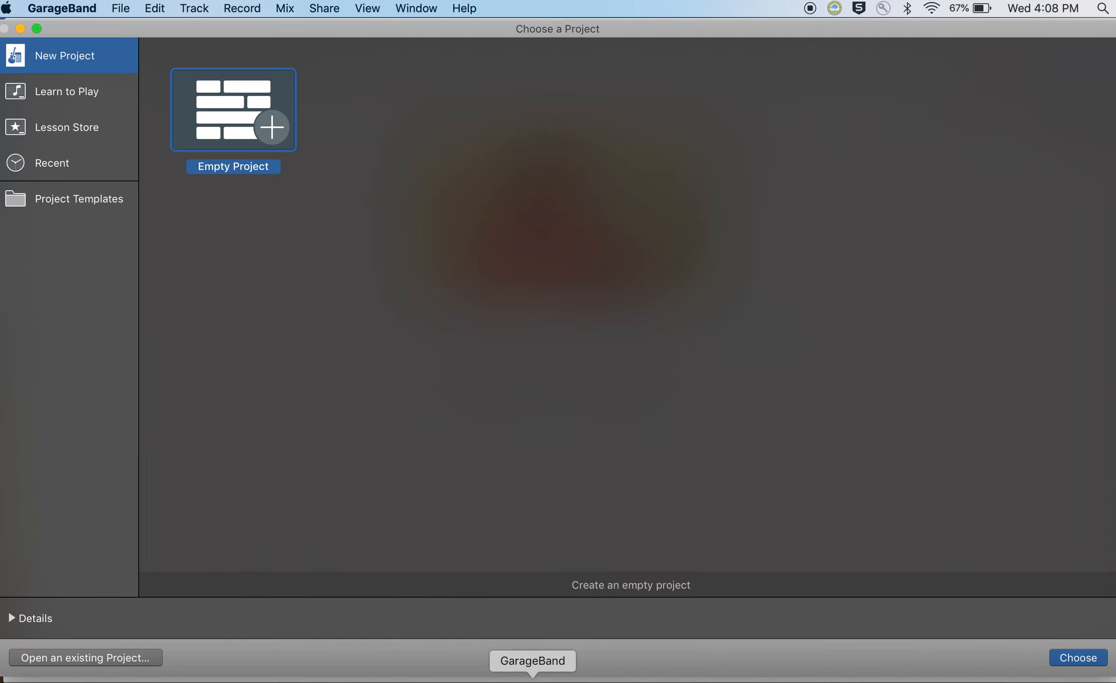
double_click(228, 131)
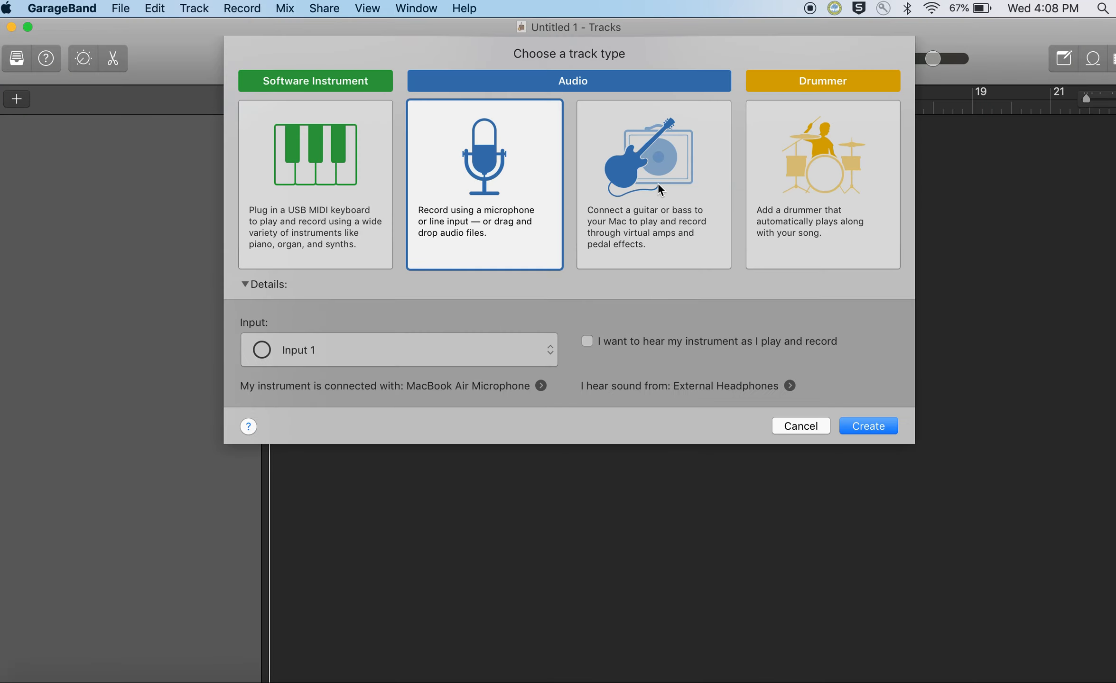
click(686, 190)
click(823, 192)
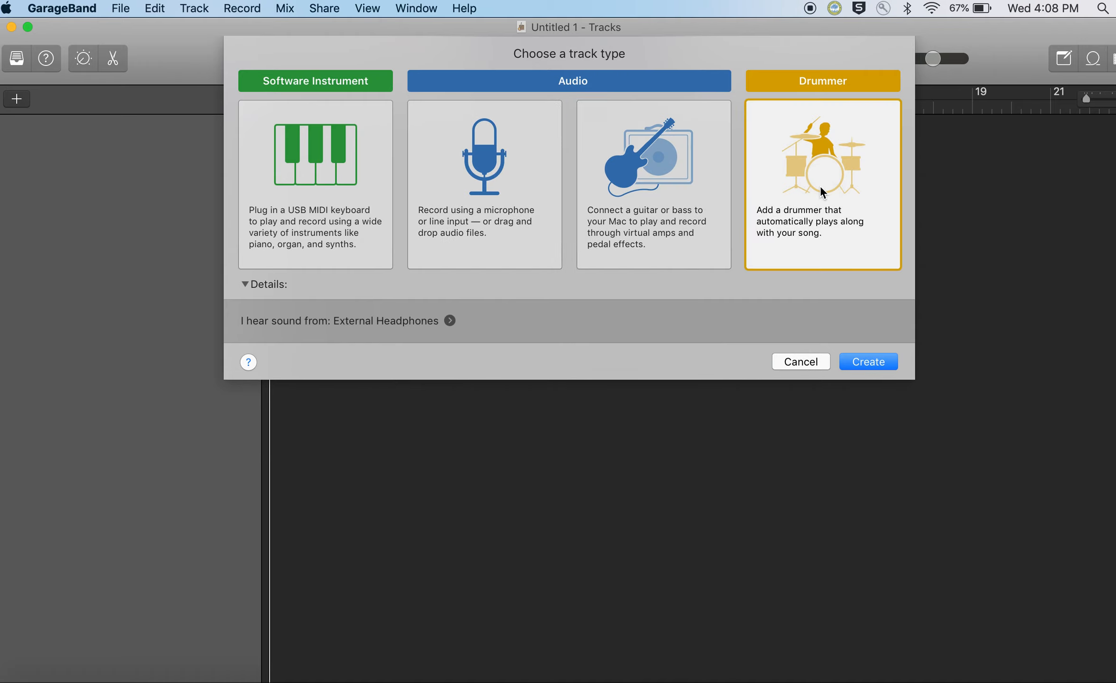
click(487, 207)
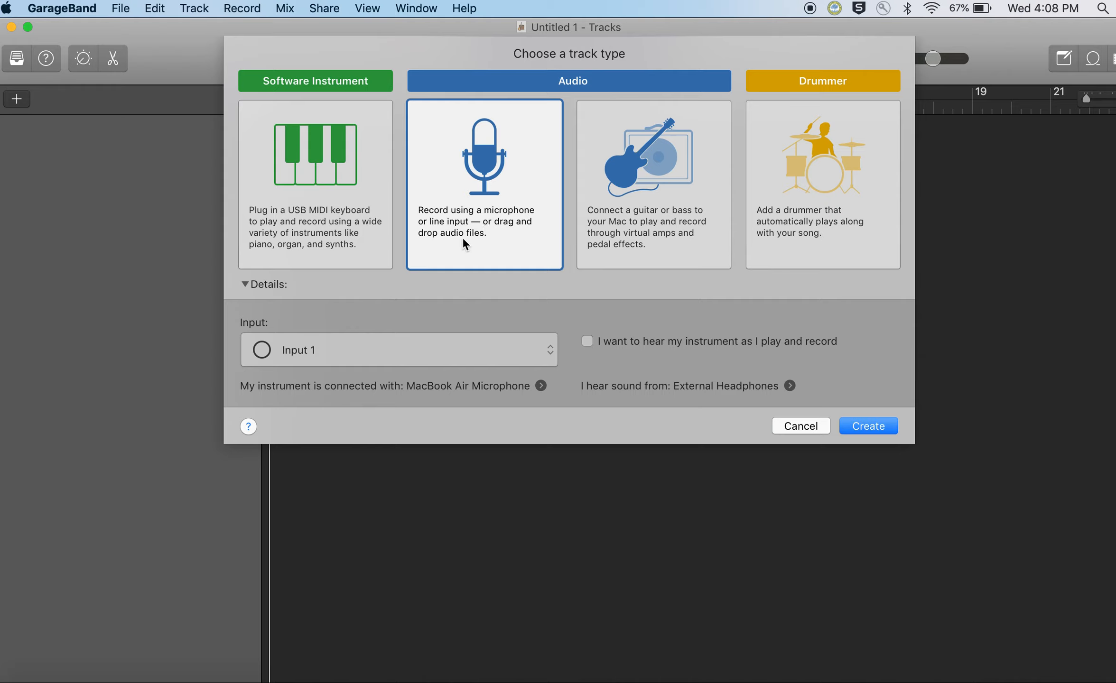
click(872, 428)
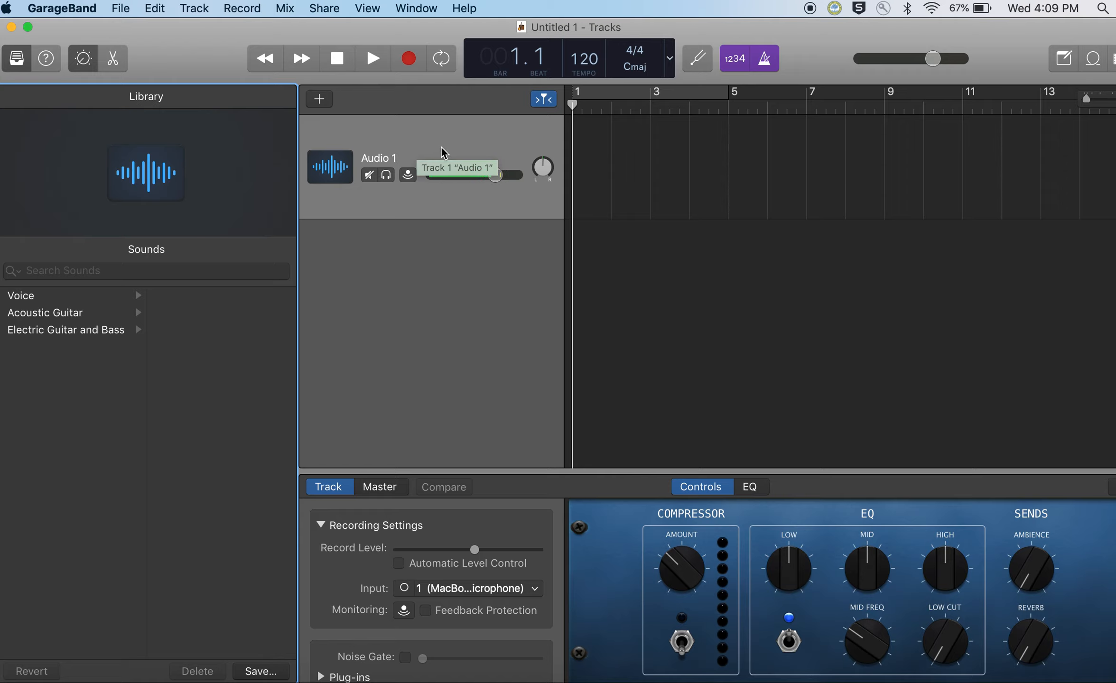
Step: Import OdetoJoy.mp3 from the GarageBand music folder onto the audio track and align its region to the start of bar 1
key(ctrl+Right)
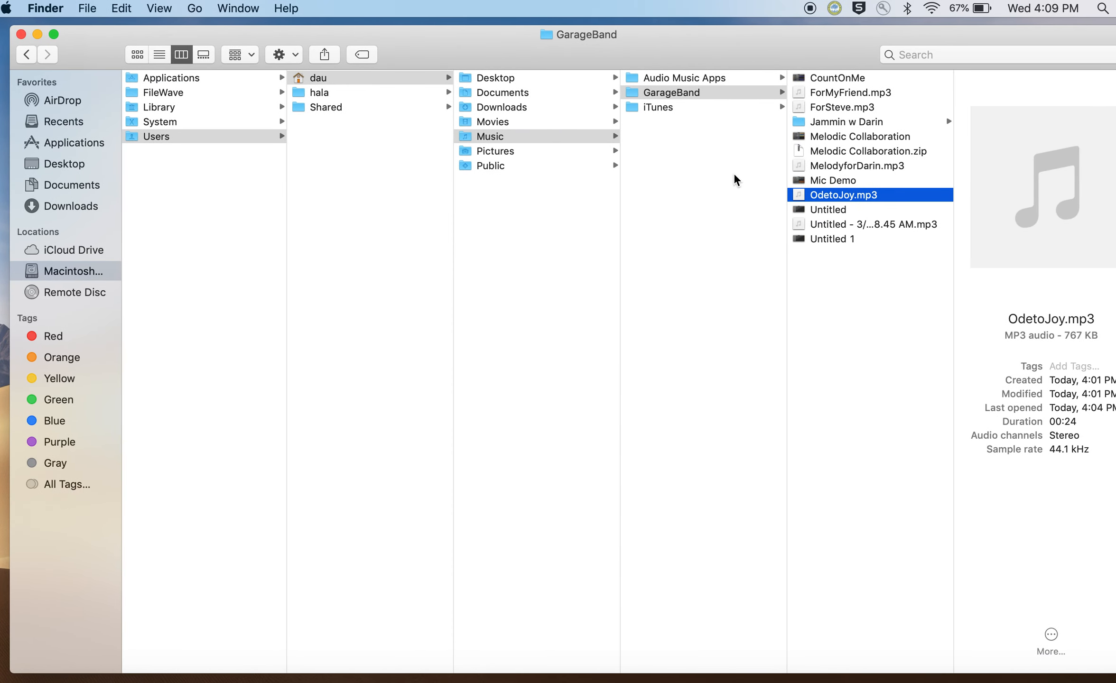
drag(816, 195, 669, 180)
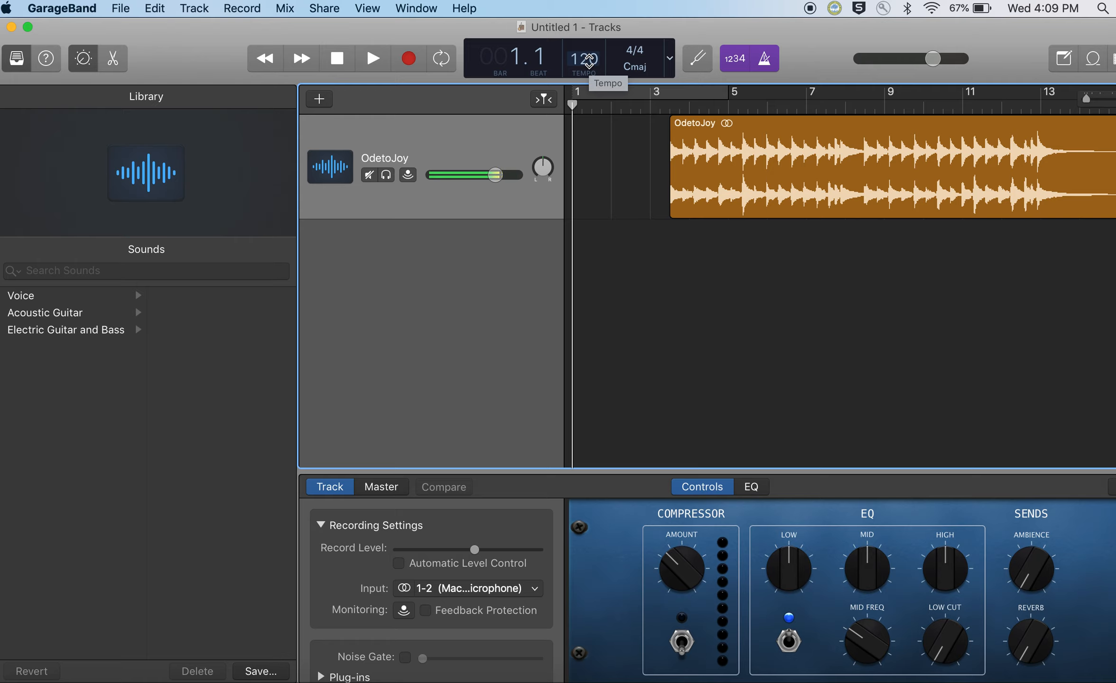
drag(781, 127, 689, 120)
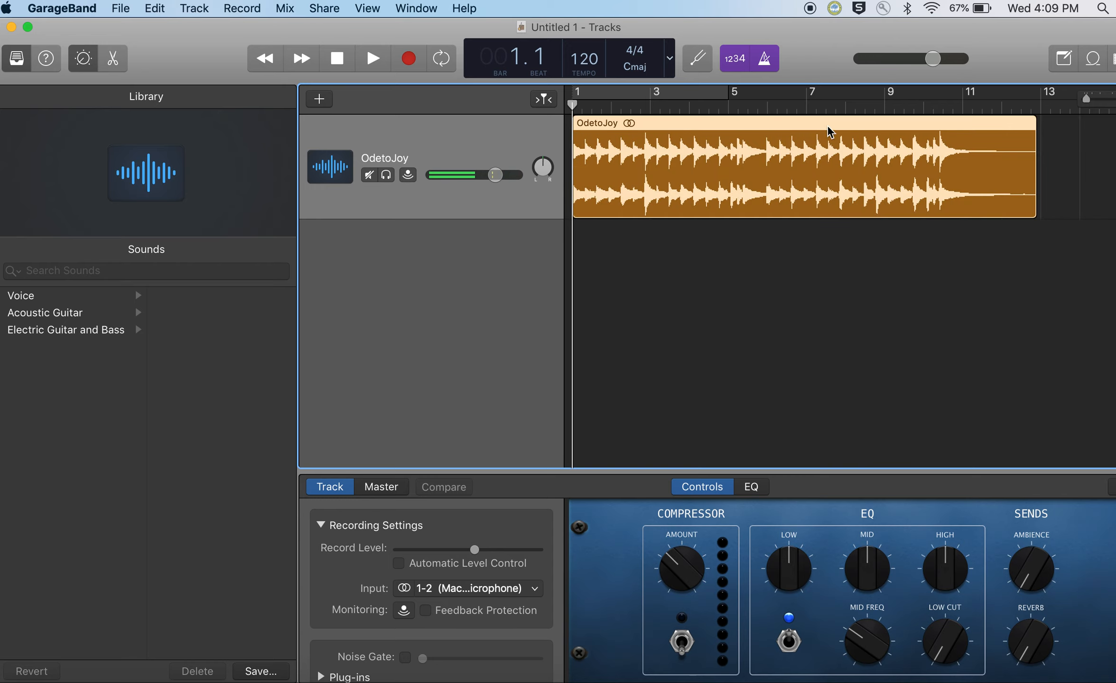
Step: Set the project tempo to 96
key(super+Right)
key(super+Right)
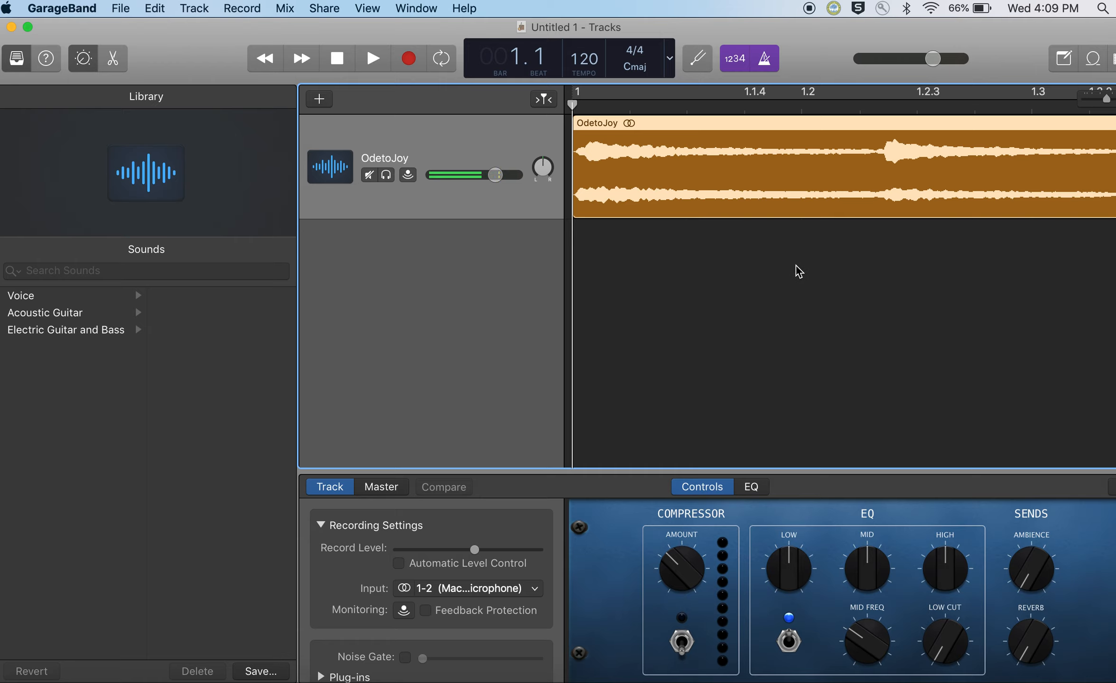
key(super+Left)
key(super+Left)
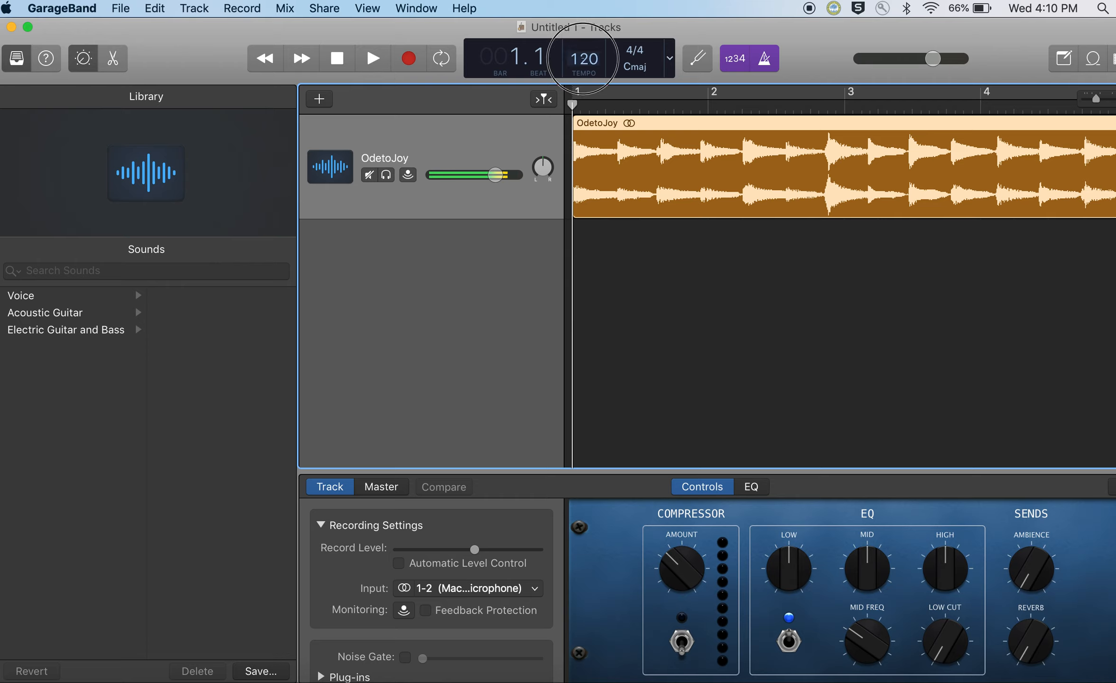
double_click(582, 58)
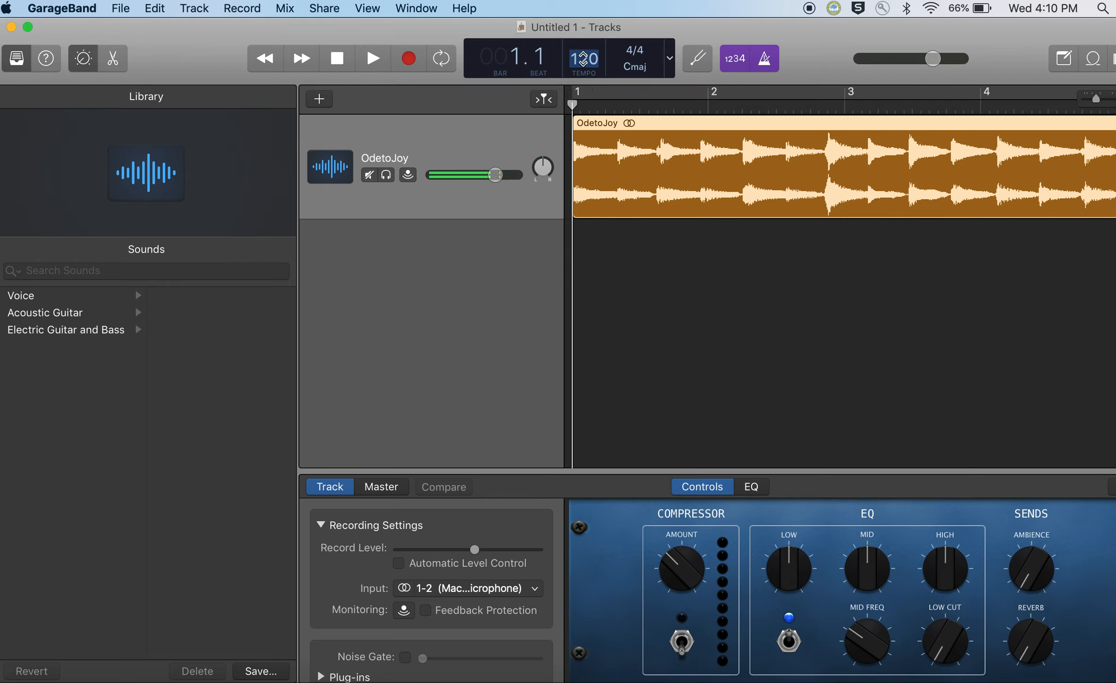
text(96)
key(Return)
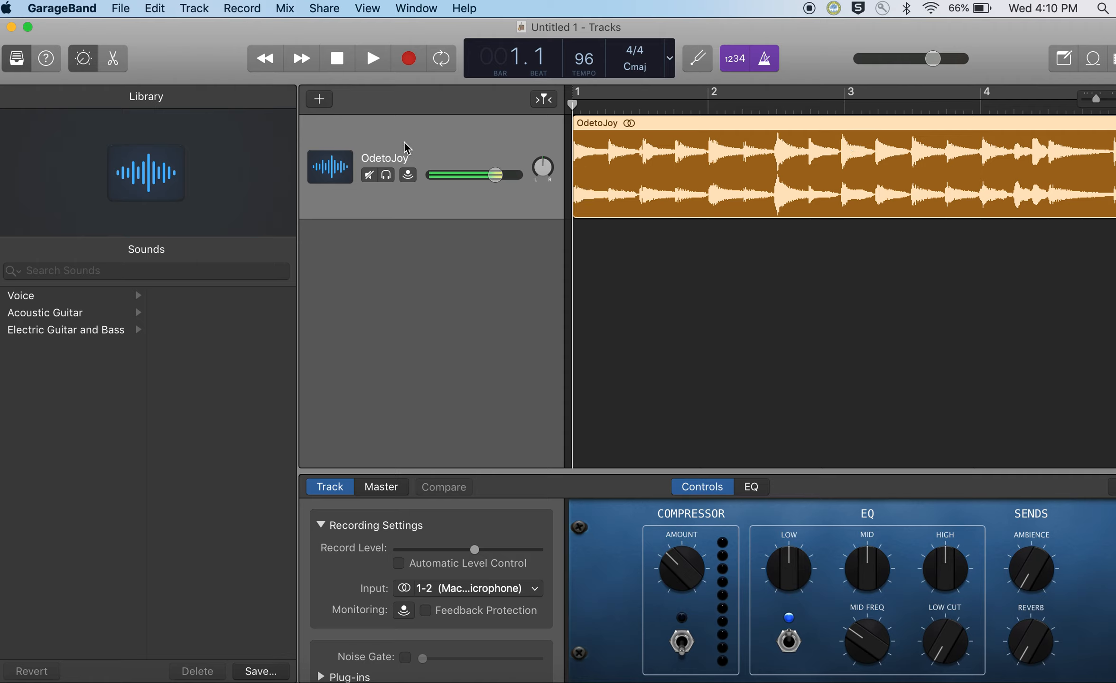
Step: Turn off the metronome click and the count-in
click(340, 67)
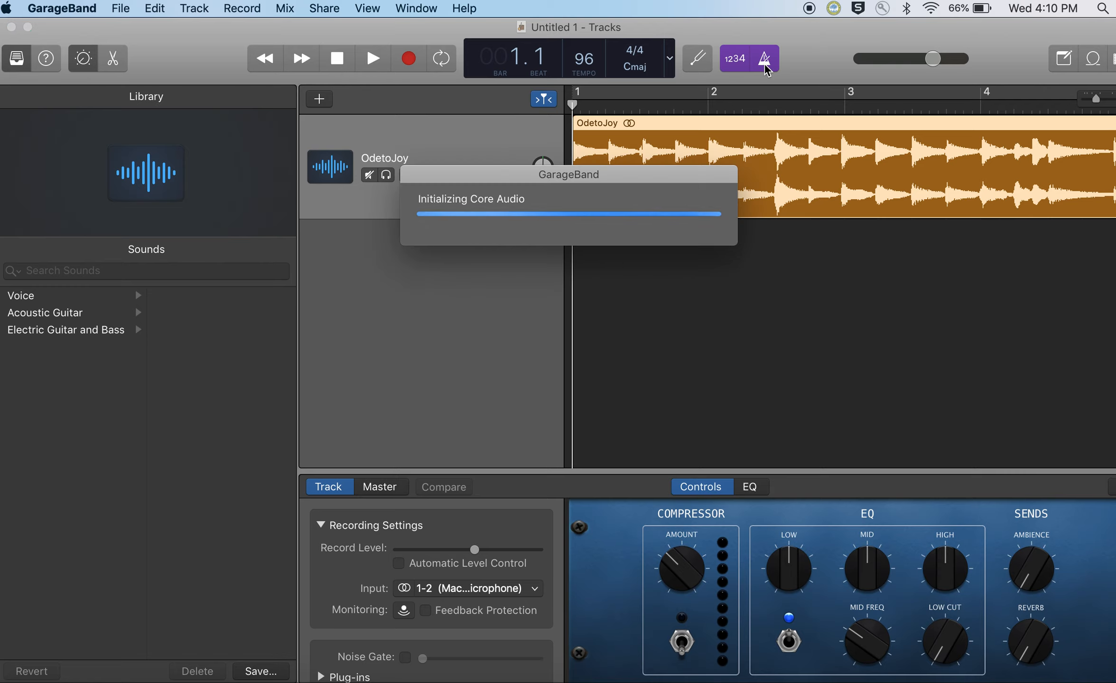
click(699, 263)
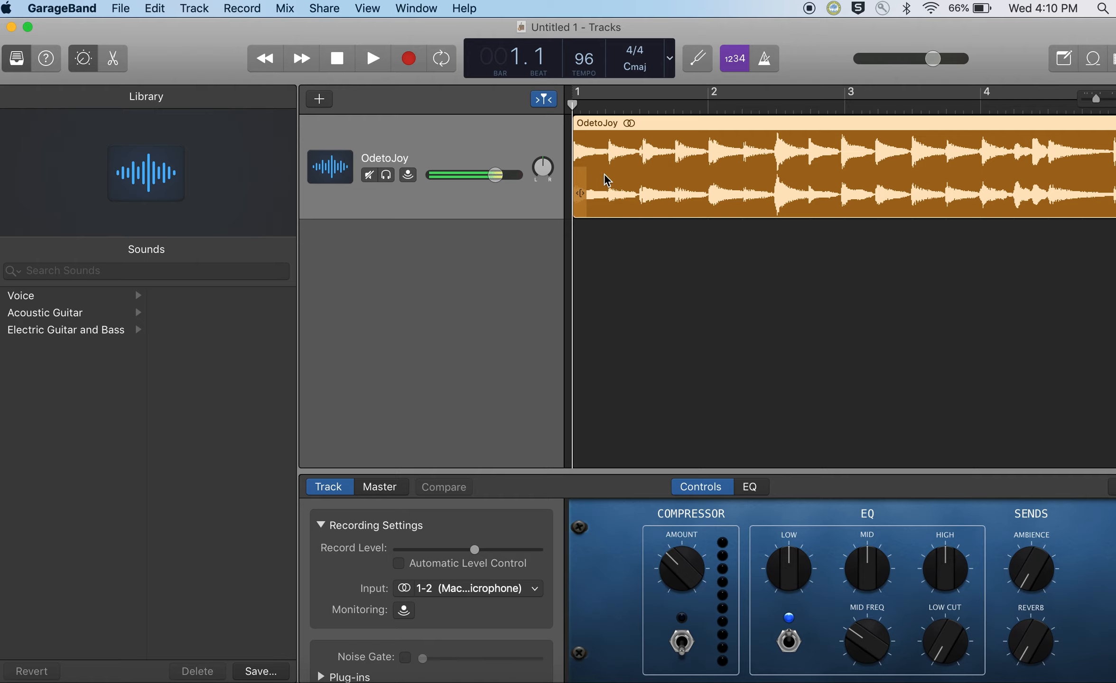
click(738, 64)
Step: Play the OdetoJoy track from the beginning for a couple of bars, and stop playback
click(350, 70)
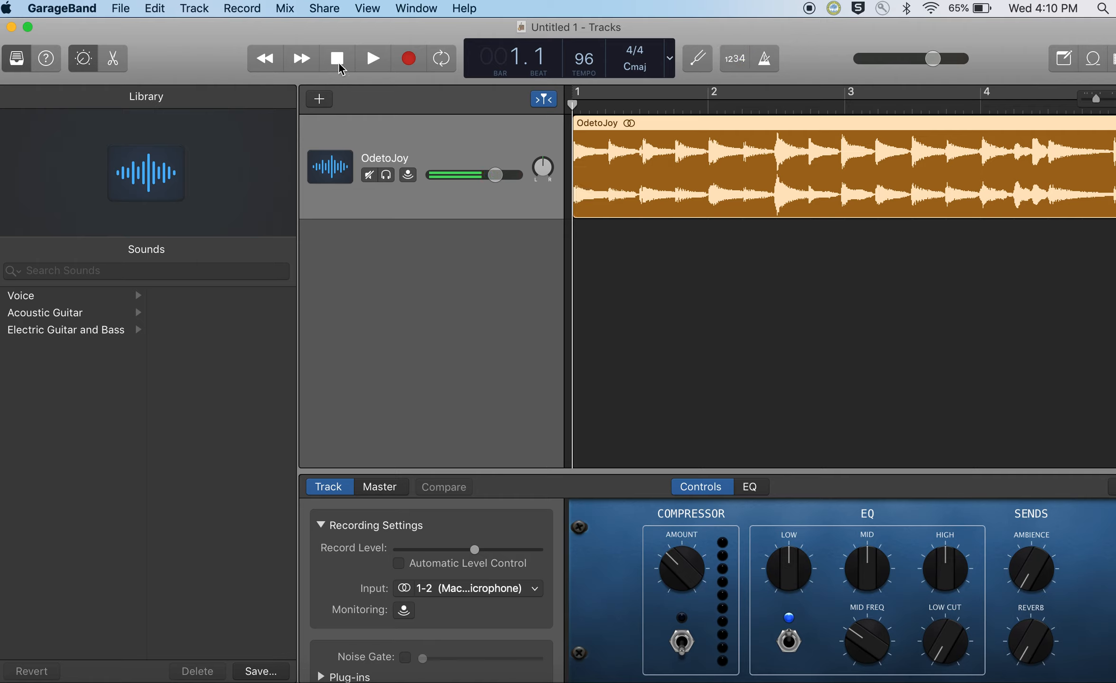
click(374, 61)
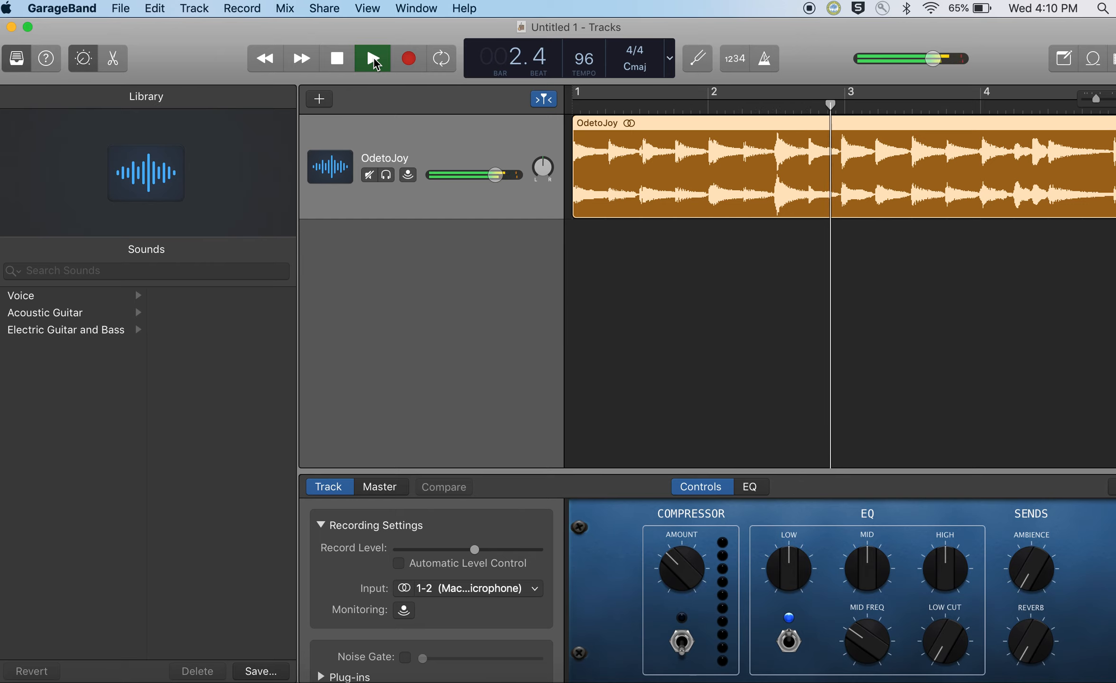
click(340, 59)
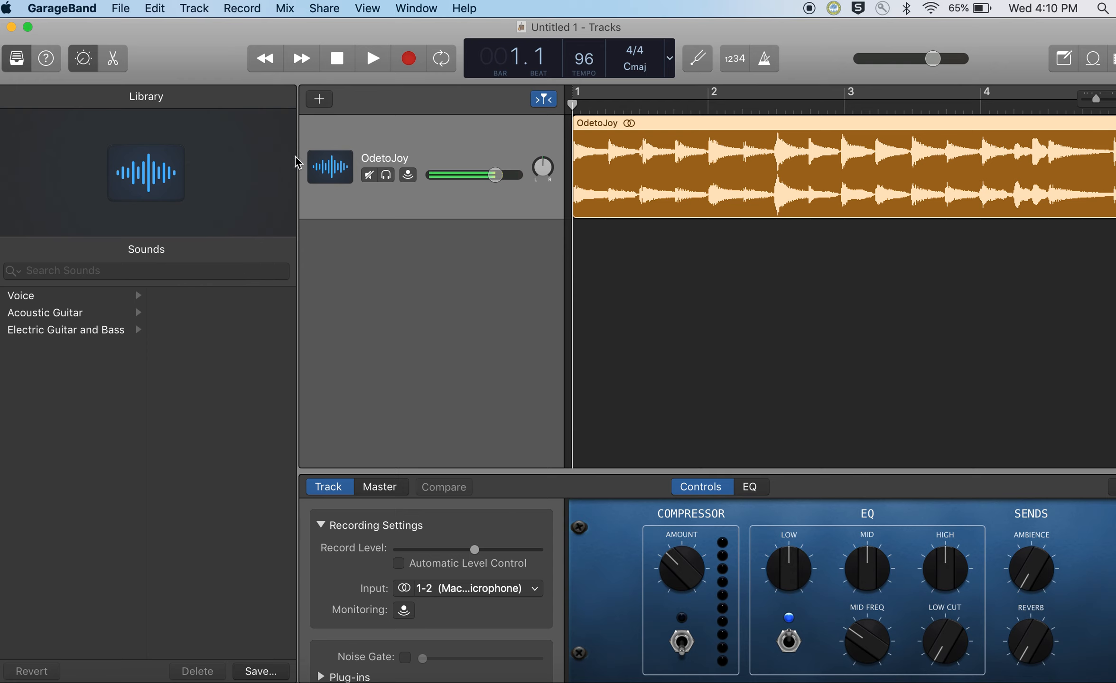
Step: Add a second microphone audio track and rename it with the guitarist's first name followed by "Gtr"
click(319, 100)
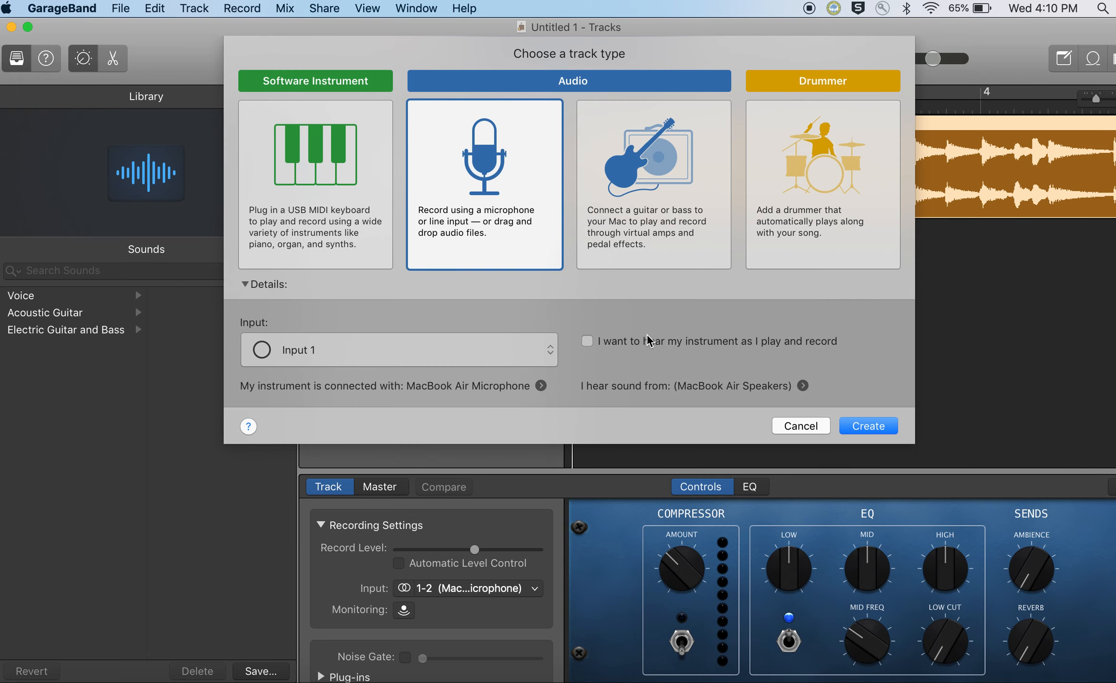
click(869, 426)
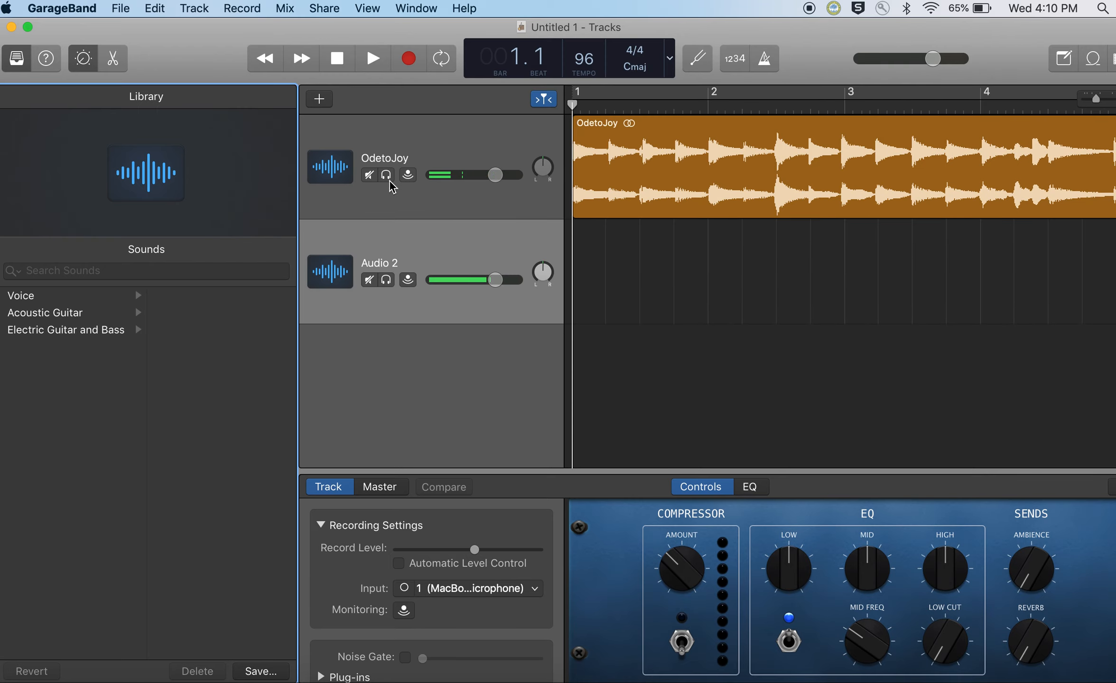
click(385, 268)
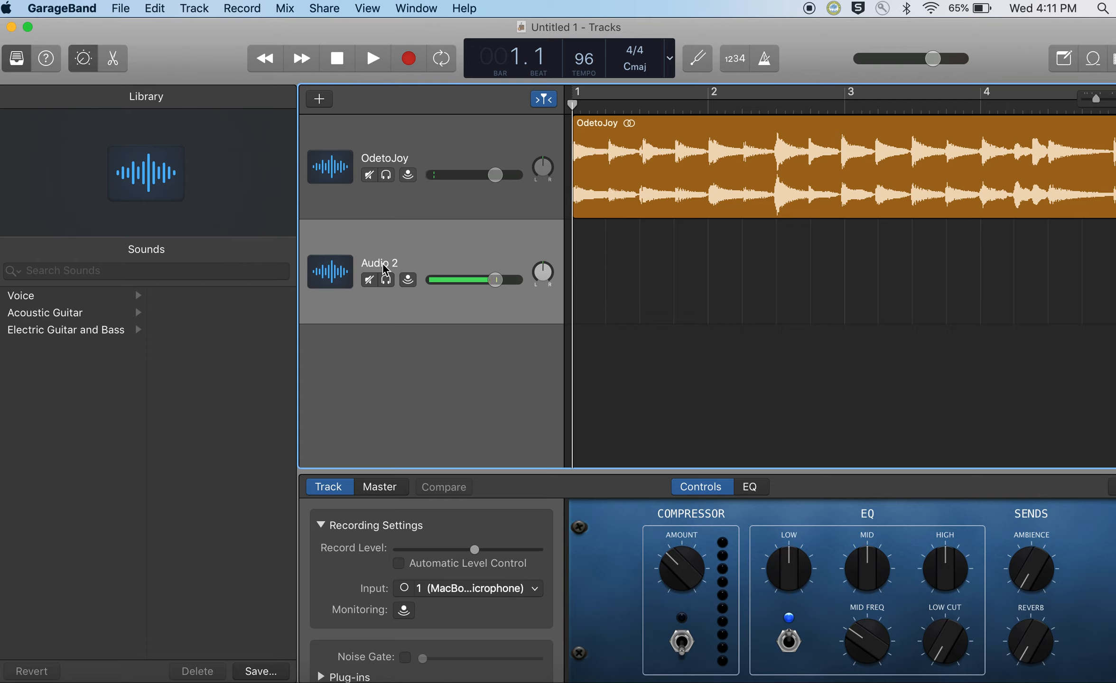
double_click(383, 262)
text(Darin Gtr)
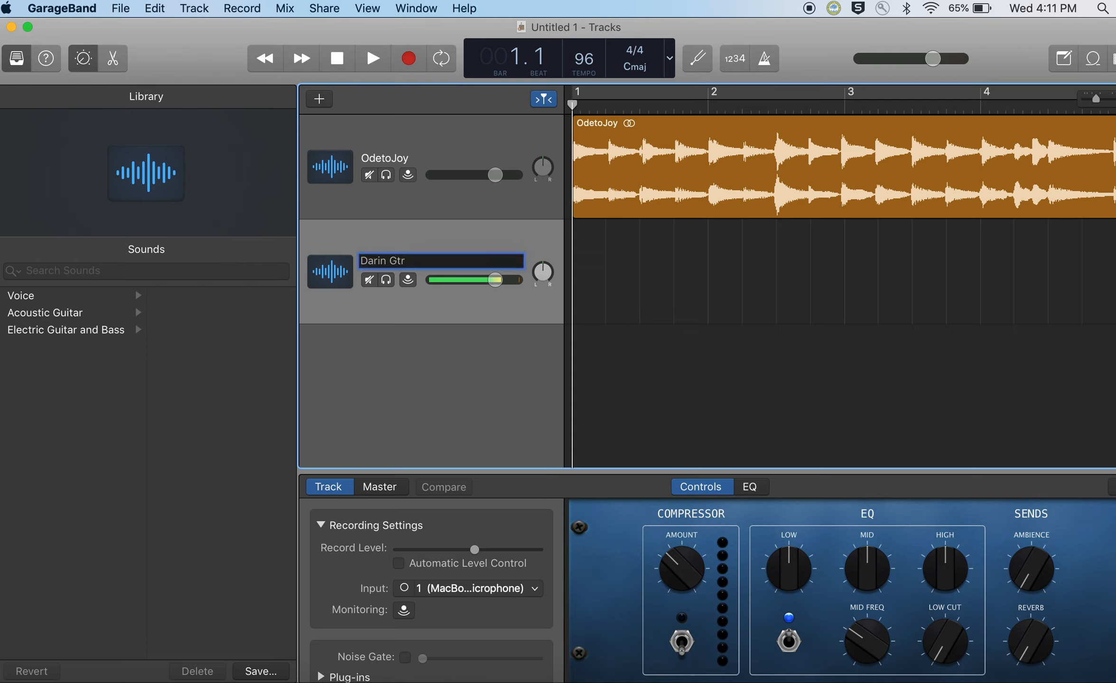
key(Return)
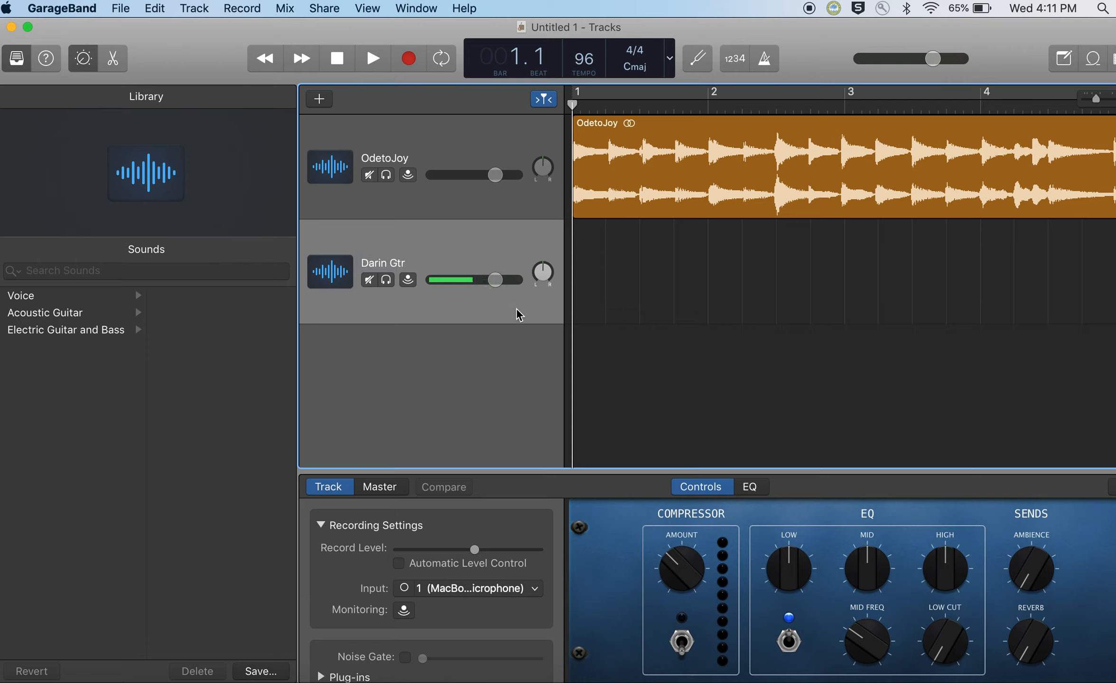
Step: Set the guitar track's recording input to channel 1 of the MacBook microphone and append "2" to the track's name
click(476, 590)
click(484, 632)
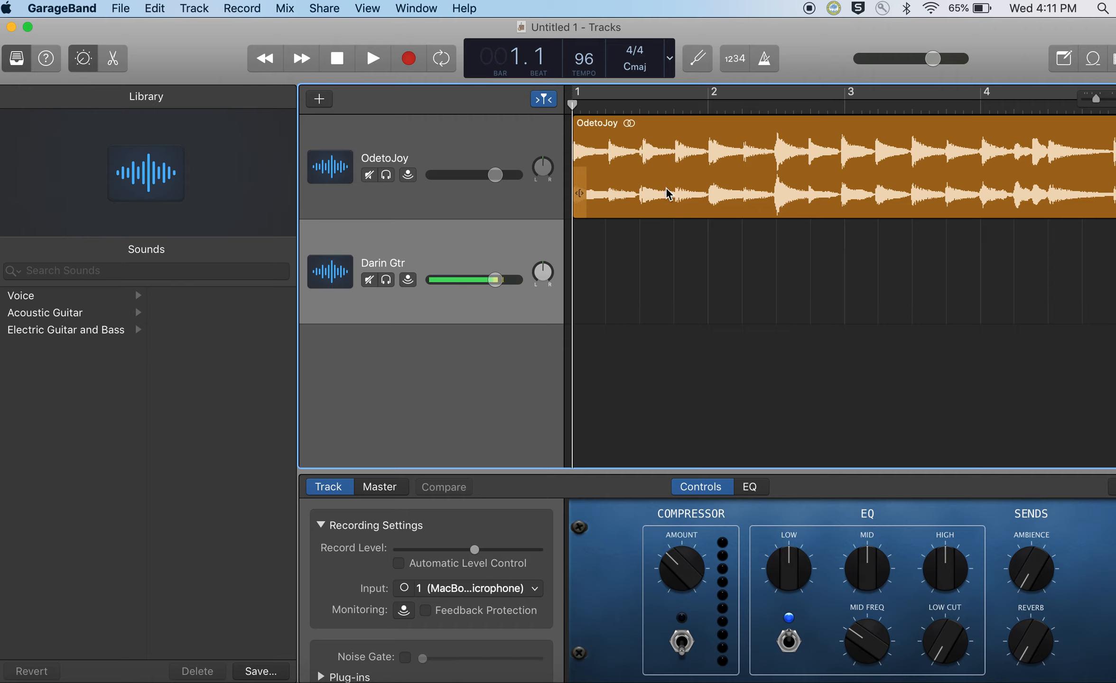
double_click(400, 263)
click(419, 260)
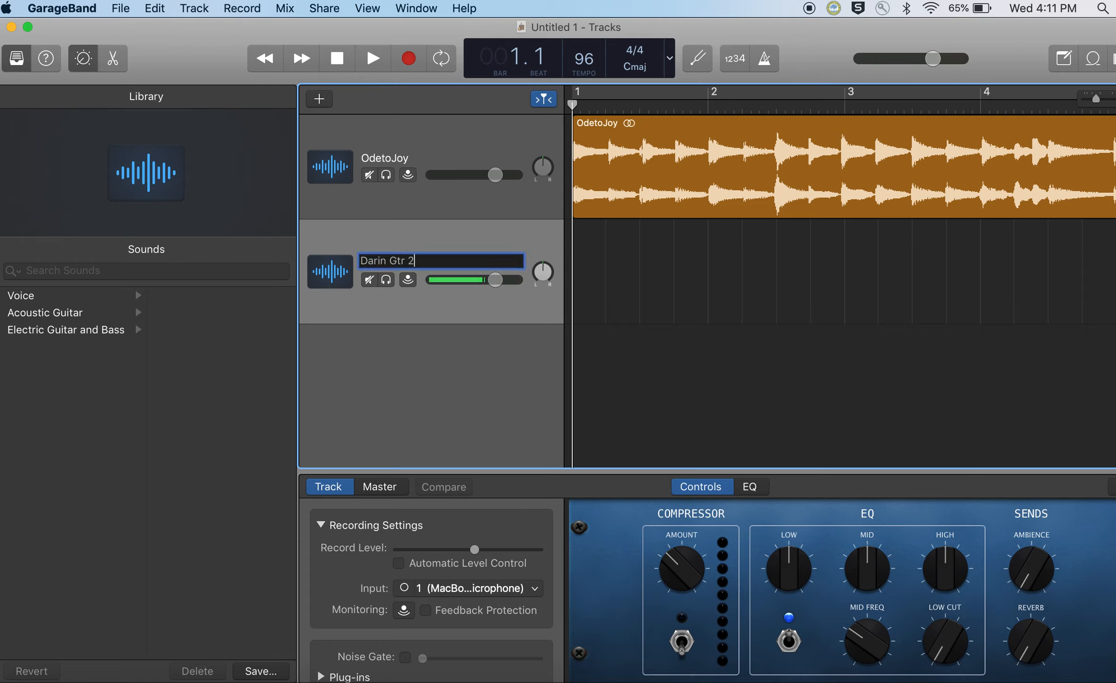
key(Return)
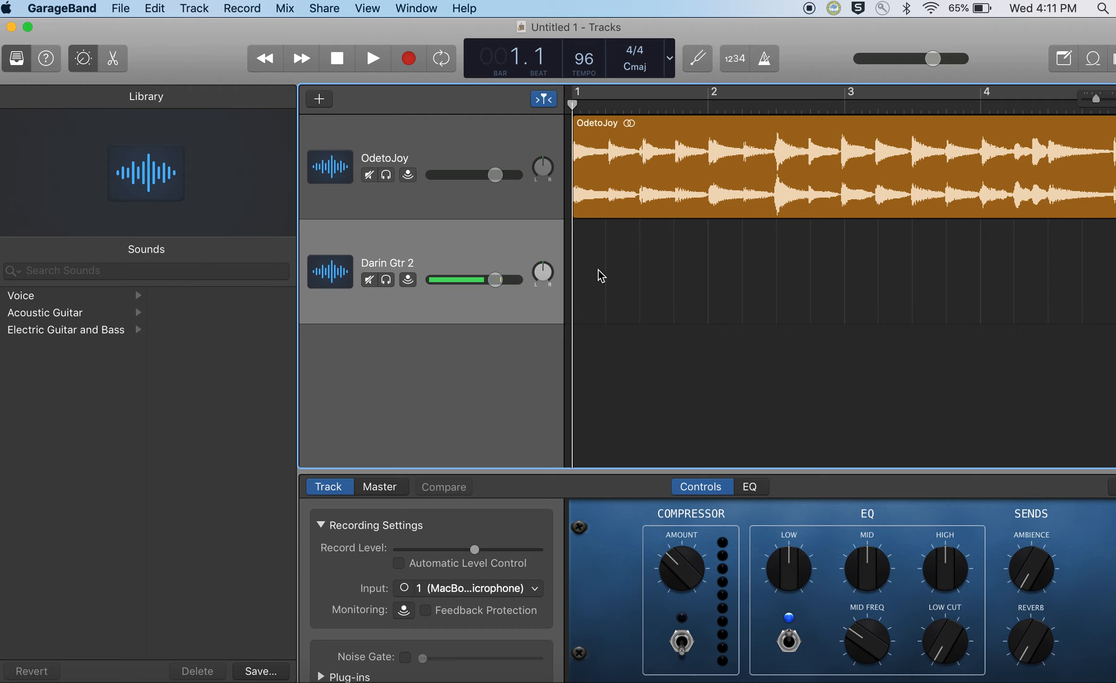
Step: Check the output and input devices in the Audio/MIDI preferences, and close the preferences
click(345, 60)
click(71, 7)
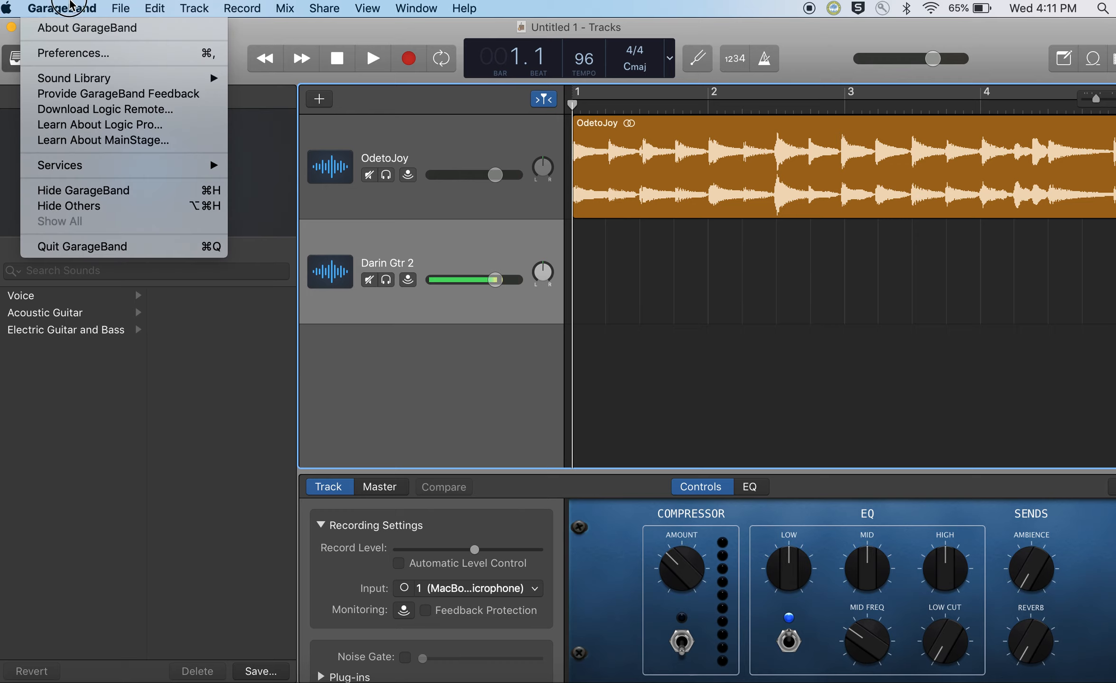
click(83, 54)
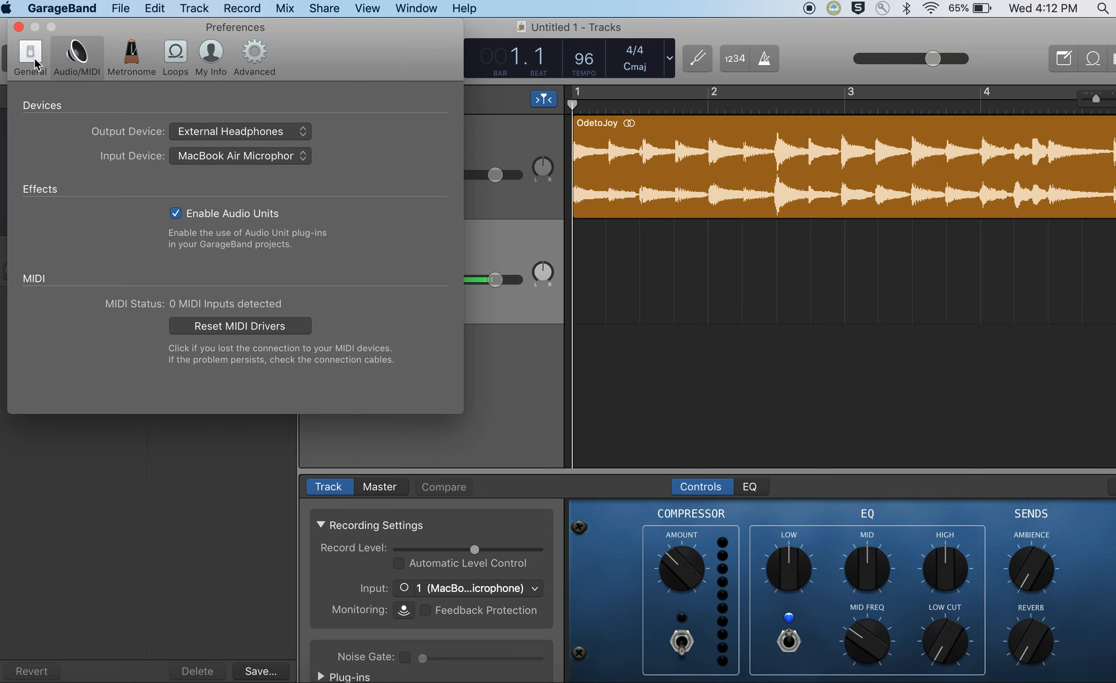
click(18, 27)
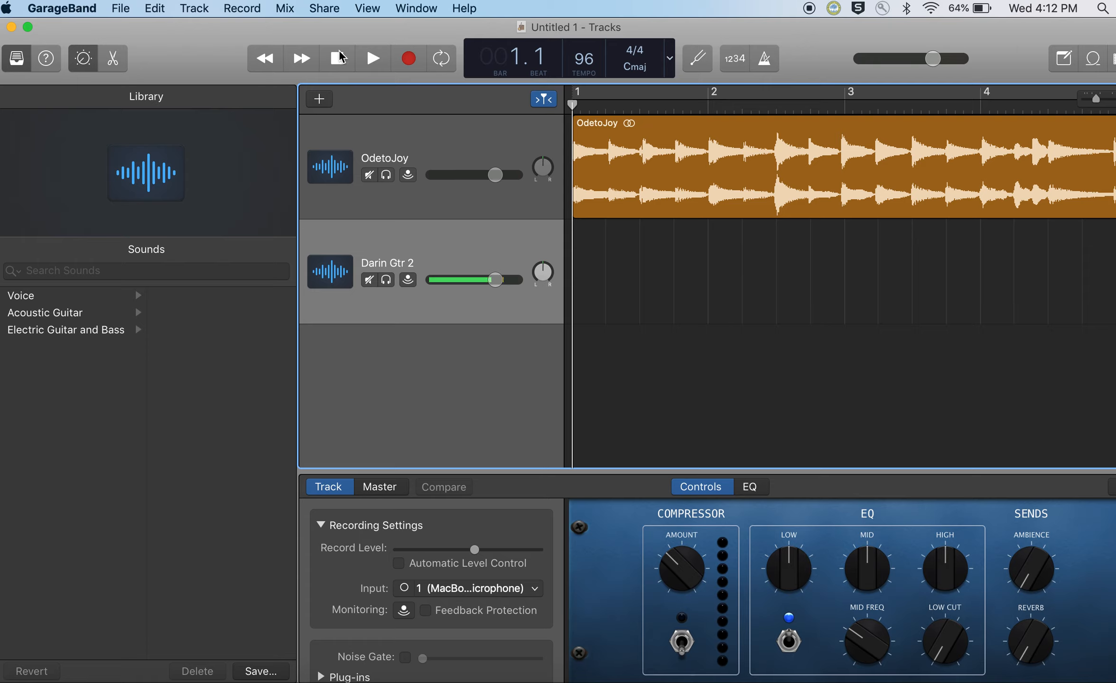
Step: Record a test take of less than one bar on the guitar track and stop recording
click(408, 62)
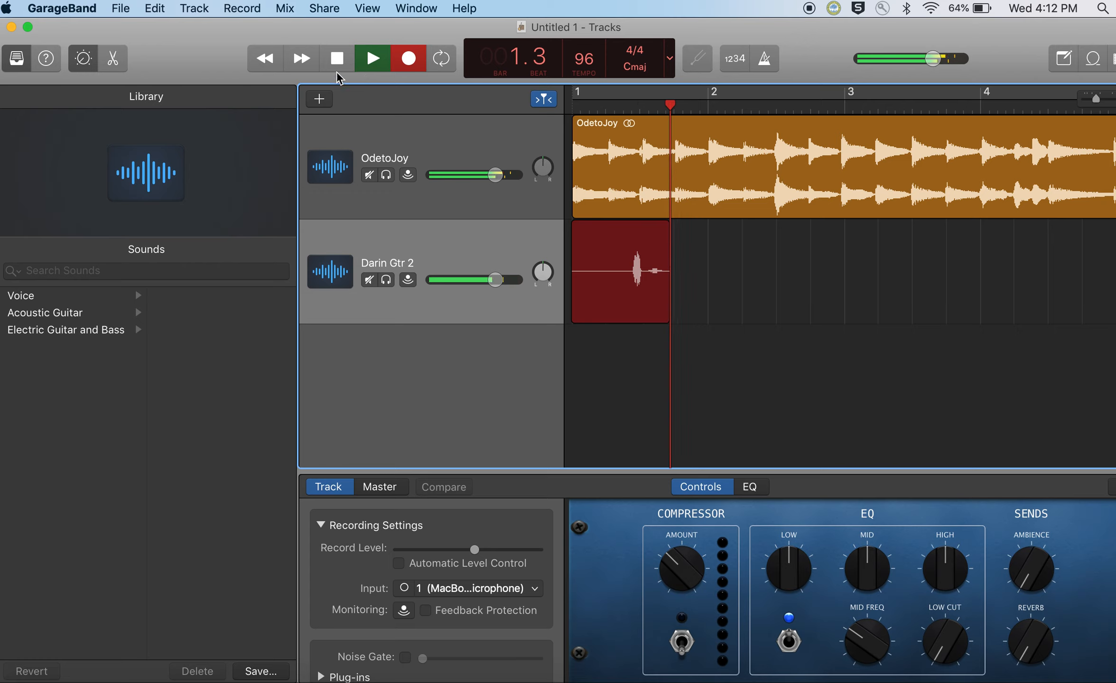
click(337, 59)
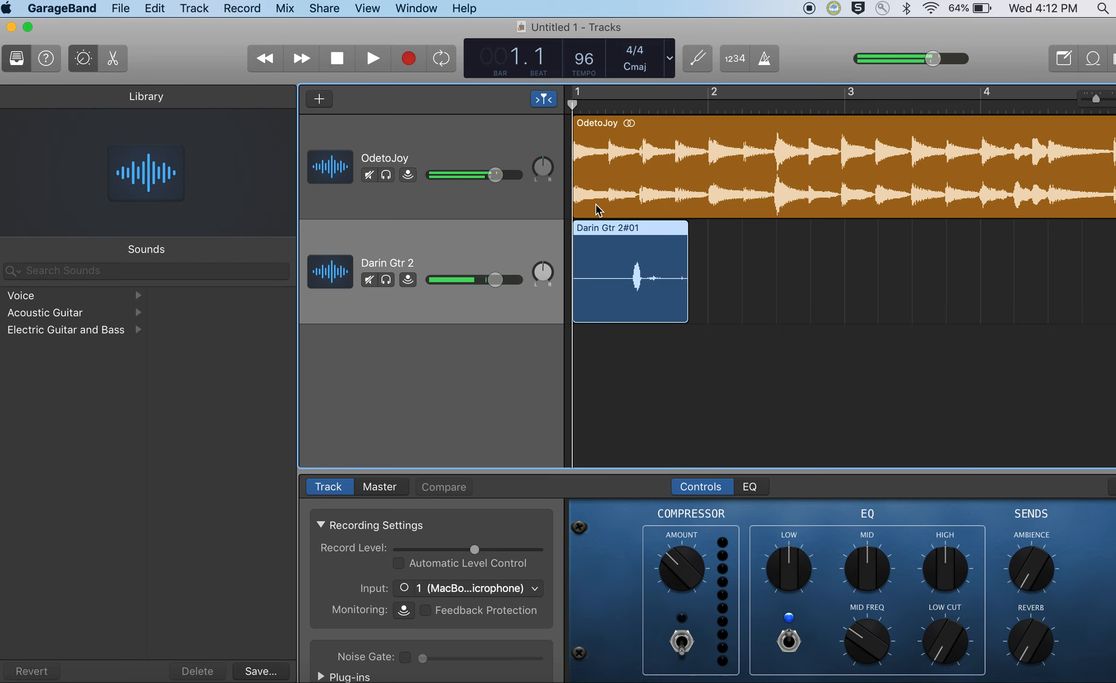
Step: Turn on the count-in and delete the short test take from the guitar track
click(737, 65)
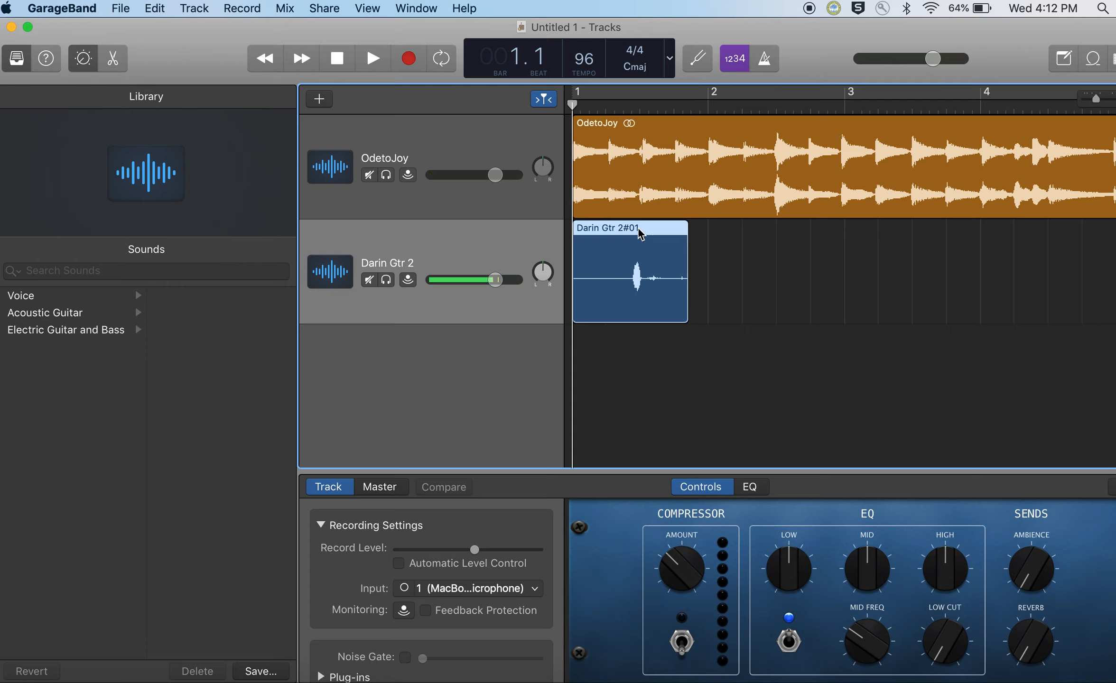
key(Delete)
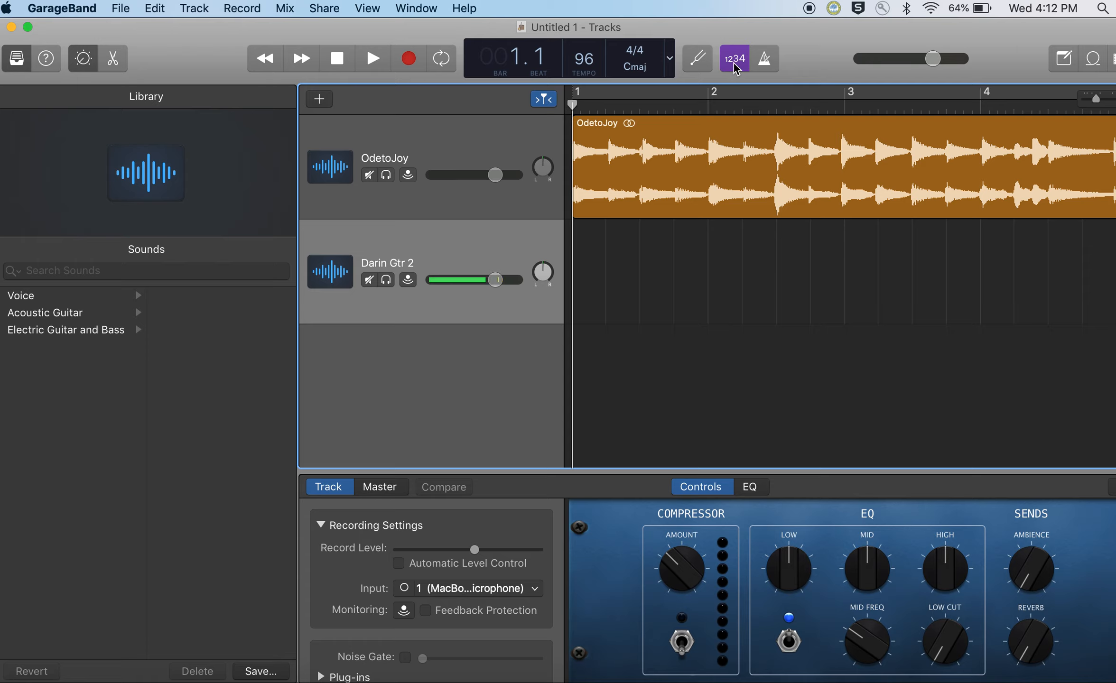
Step: Check the guitar's tuning with the tuner, and record a full take on the guitar track from bar 1 to bar 10
click(697, 59)
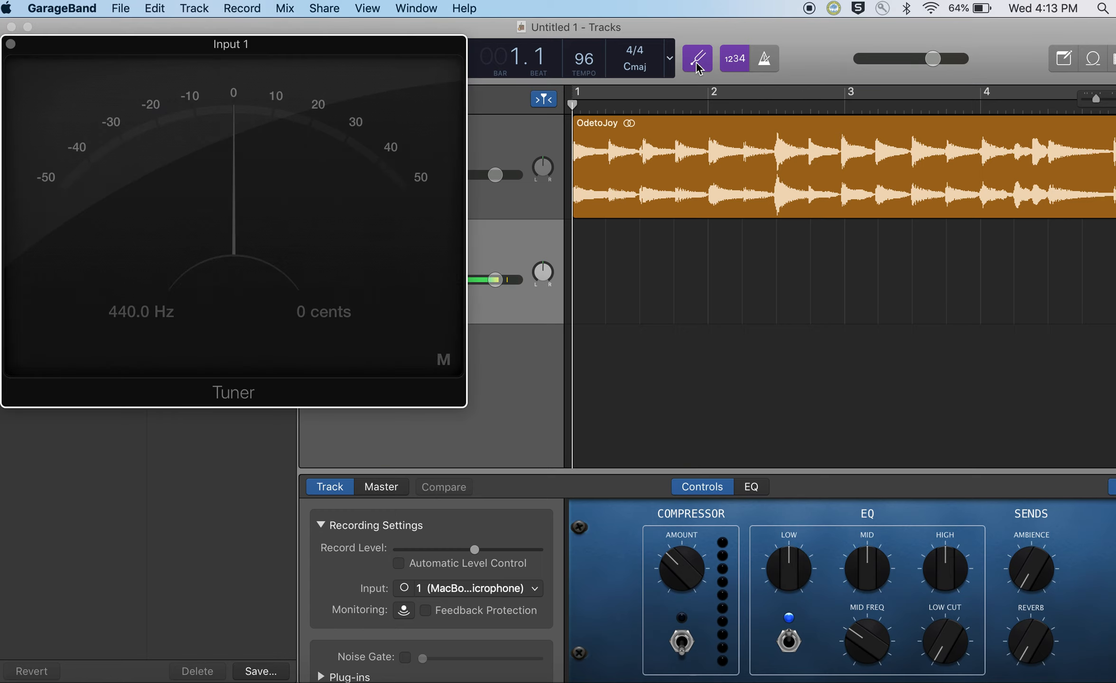
click(10, 44)
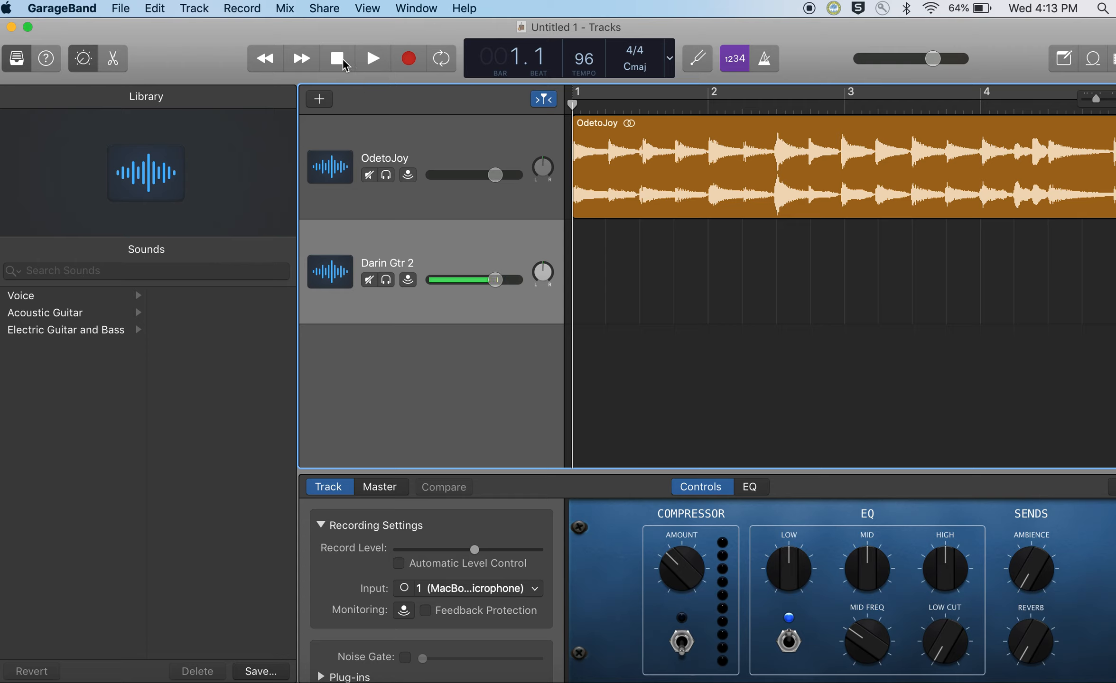
click(407, 62)
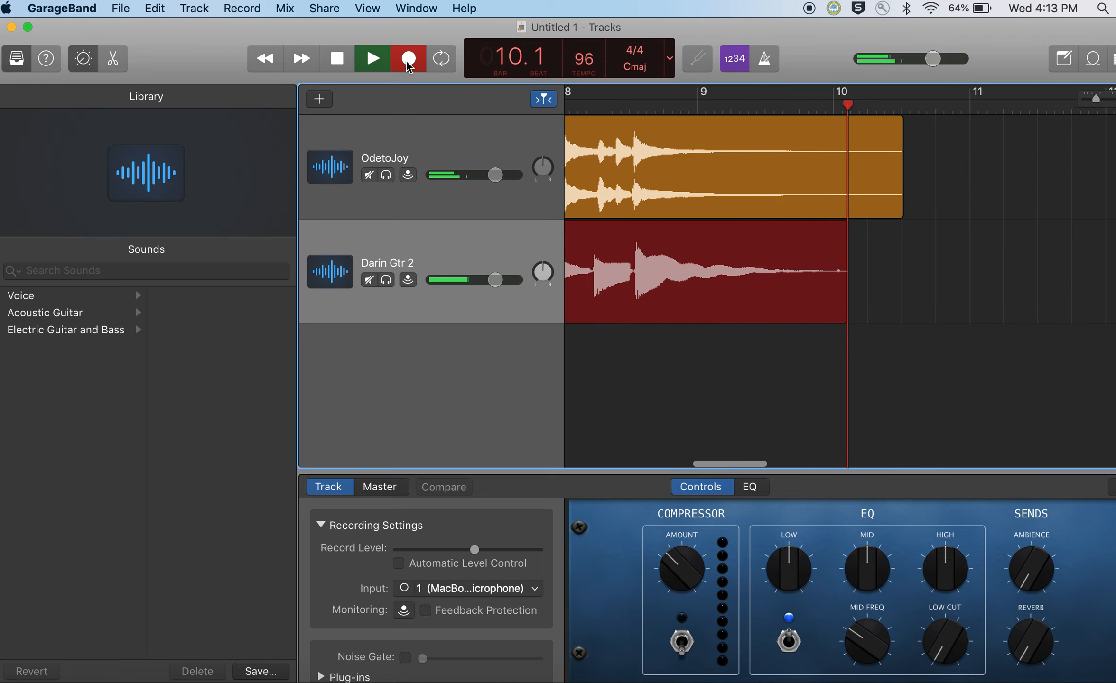
click(409, 60)
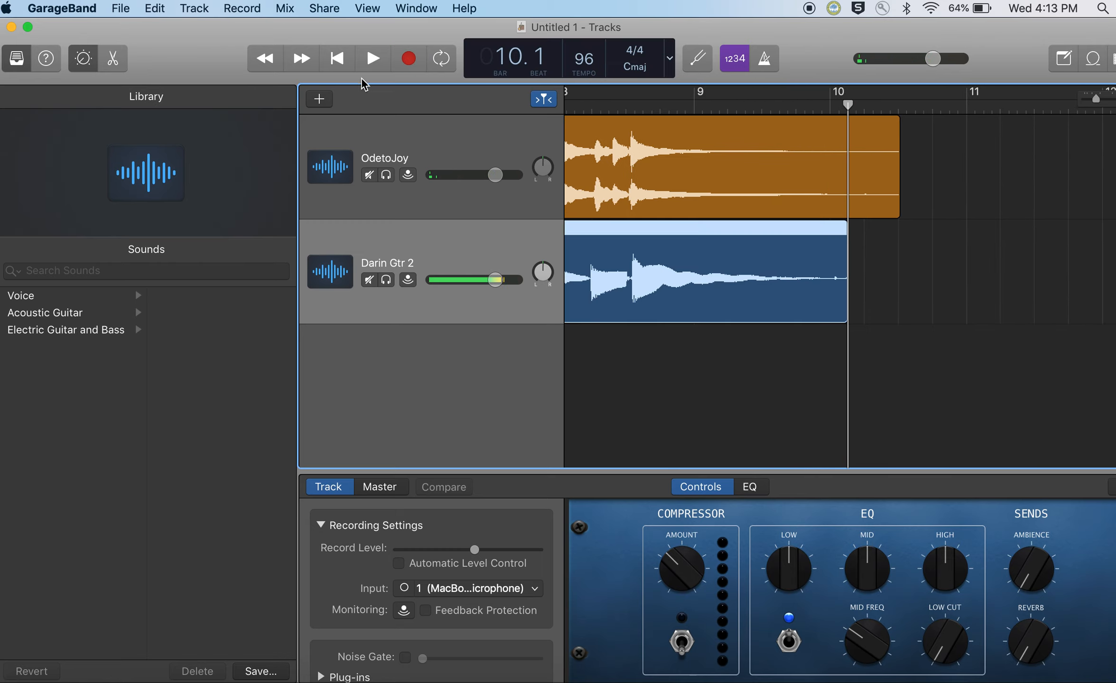
Step: Dismiss the audio interface alert, play both tracks together from the beginning to review the take, and return the playhead to bar 1
click(337, 59)
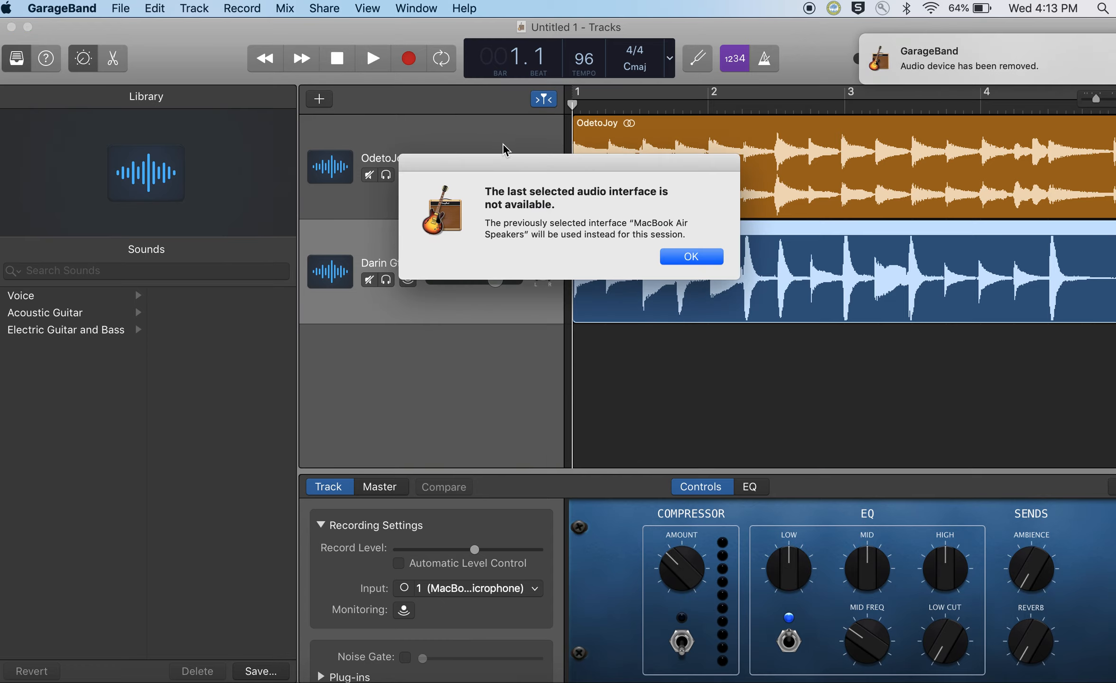
click(691, 256)
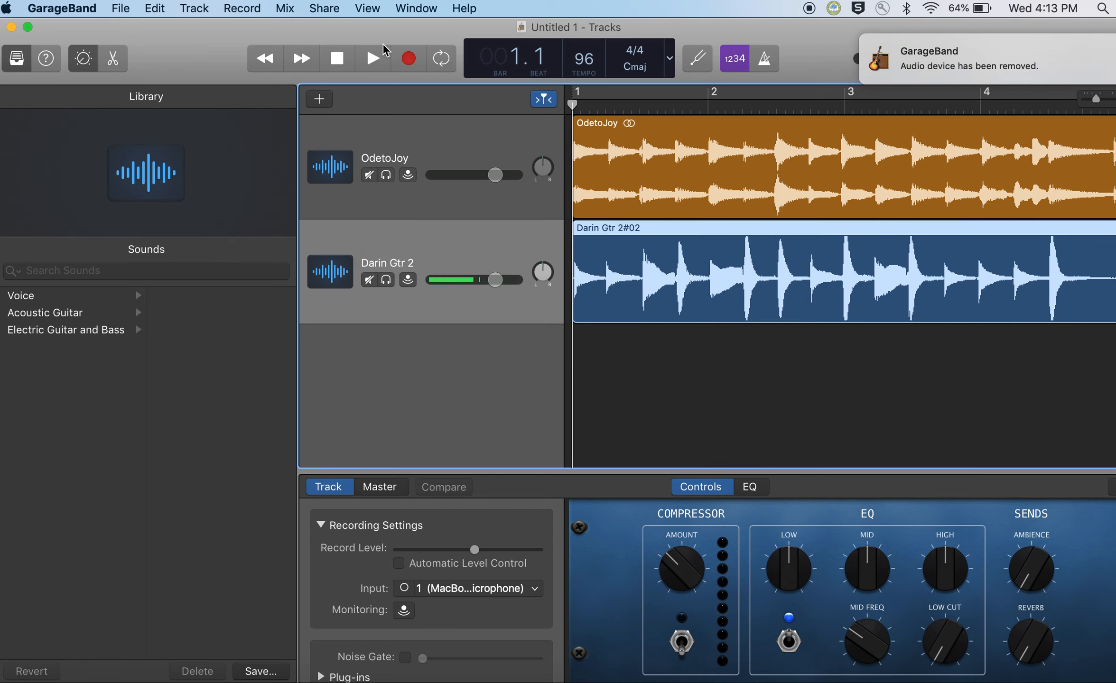
click(372, 59)
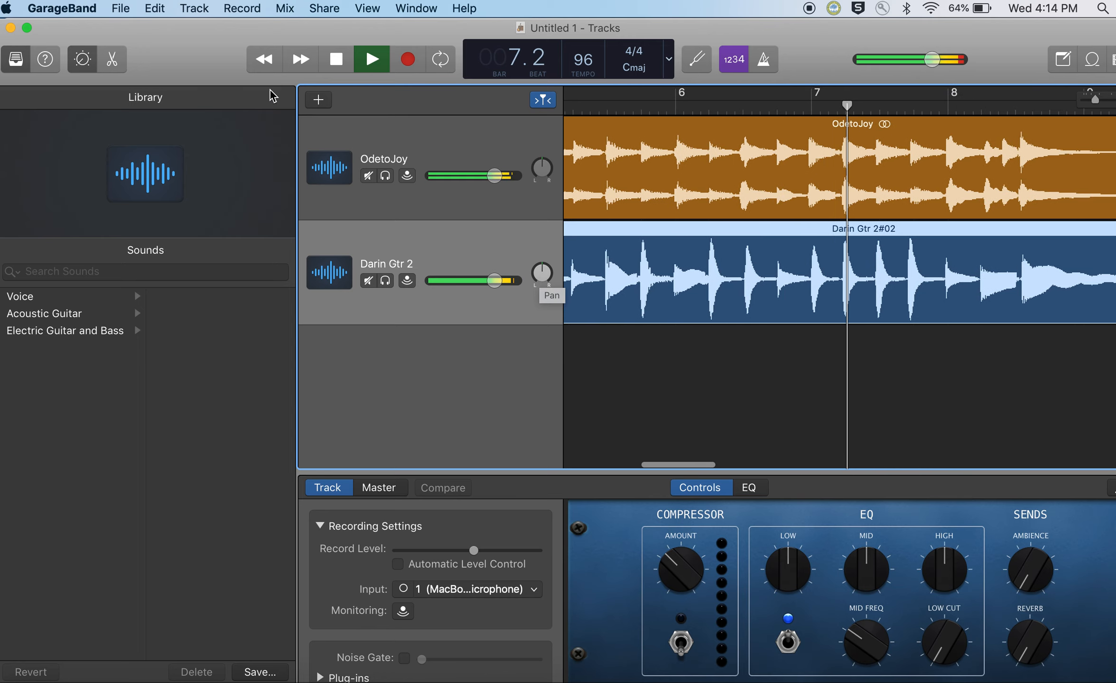
click(337, 59)
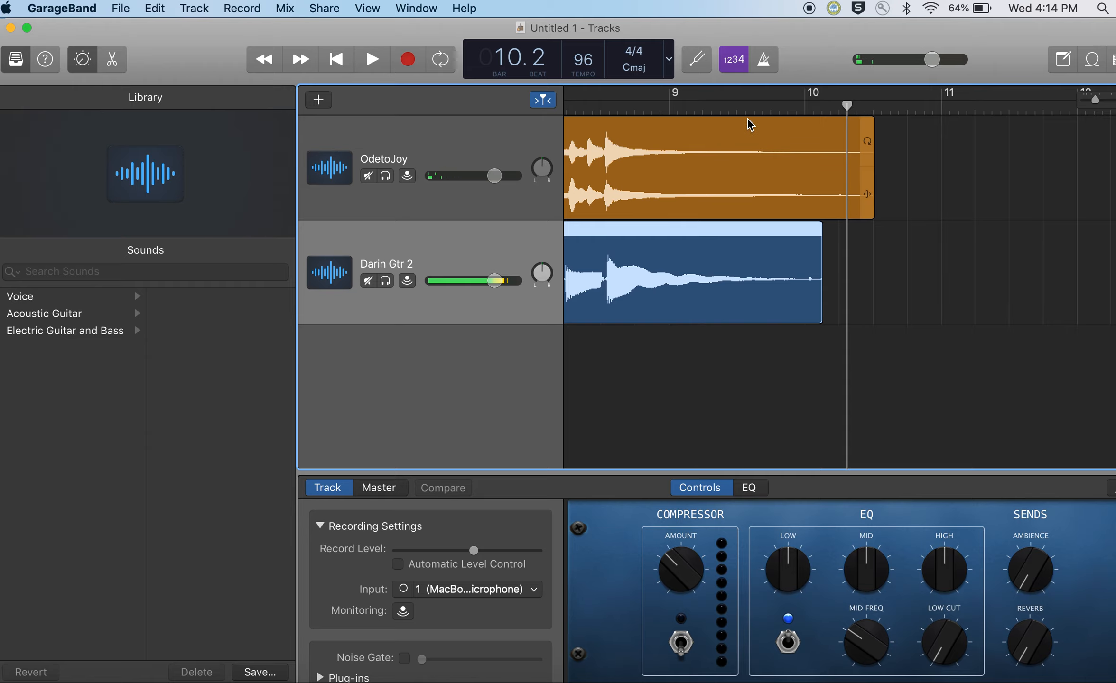
scroll(639, 290, left, 15)
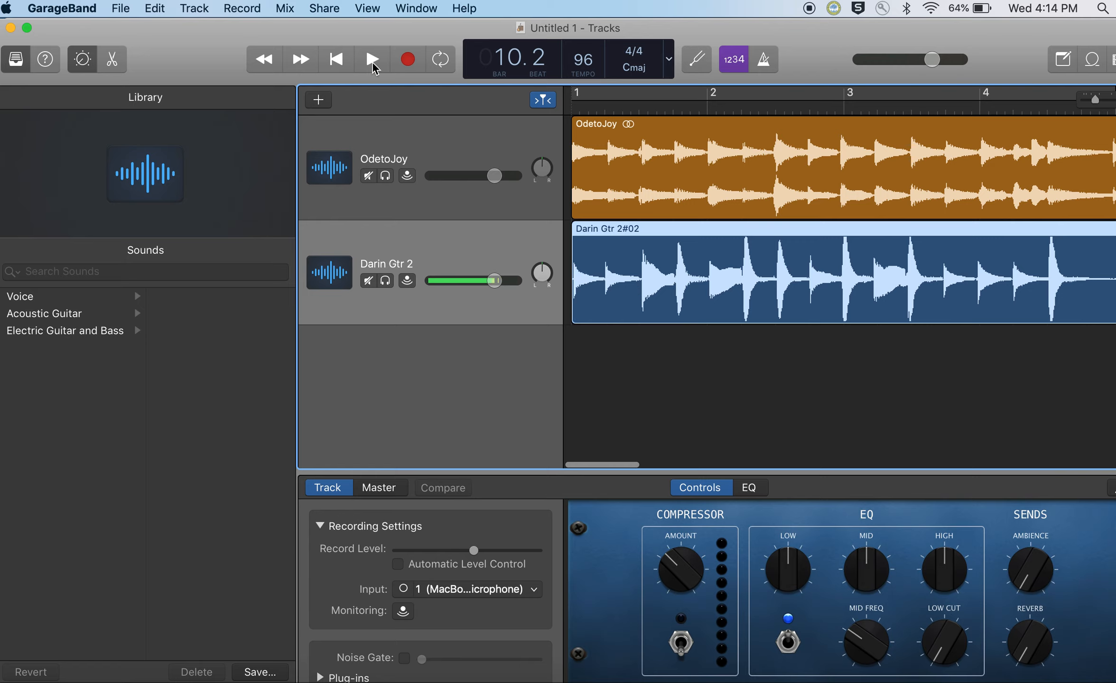
click(337, 59)
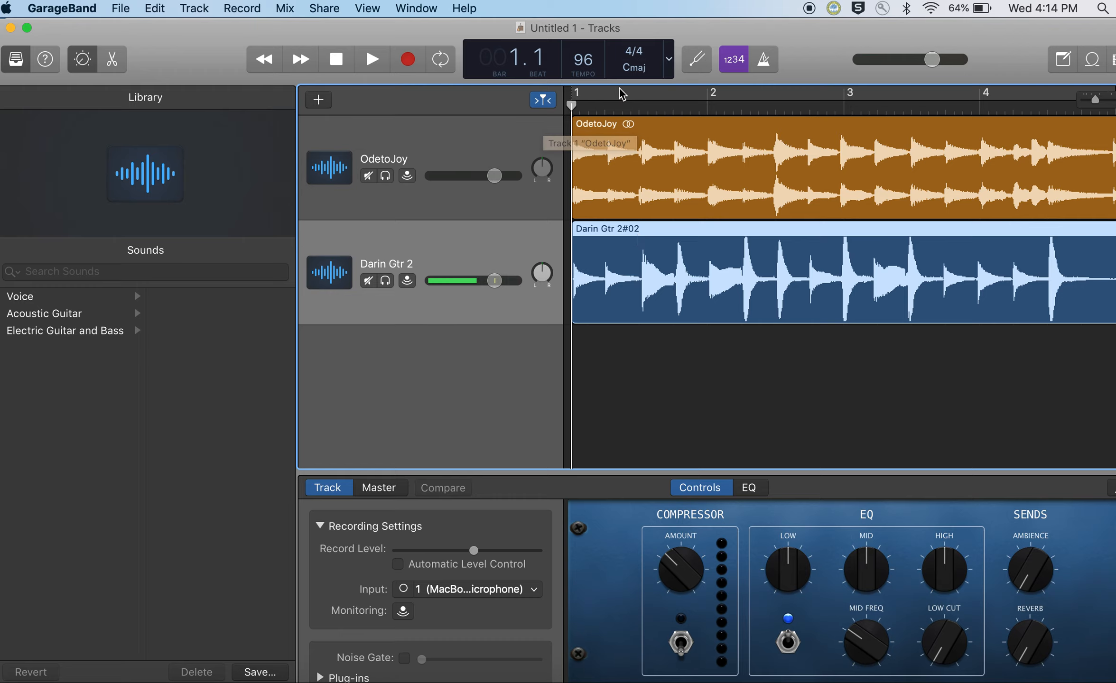
Step: Set the cycle area from bar 1 to just before bar 11, and mute the OdetoJoy track
scroll(734, 264, down, 5)
scroll(734, 264, up, 2)
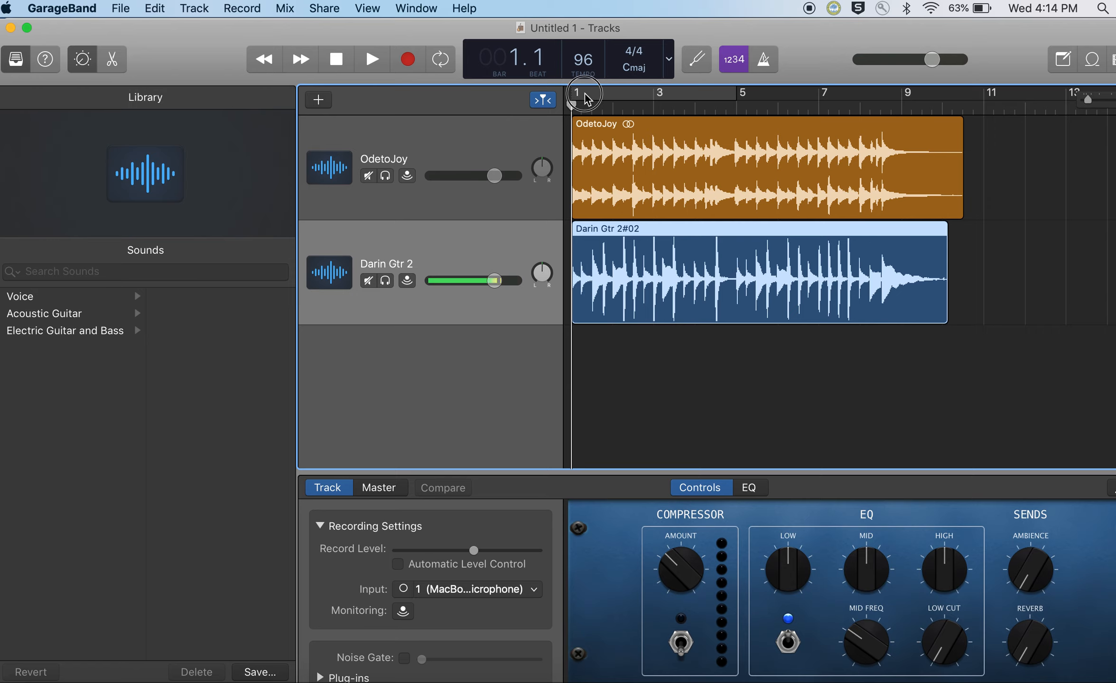
click(612, 95)
drag(736, 97, 974, 97)
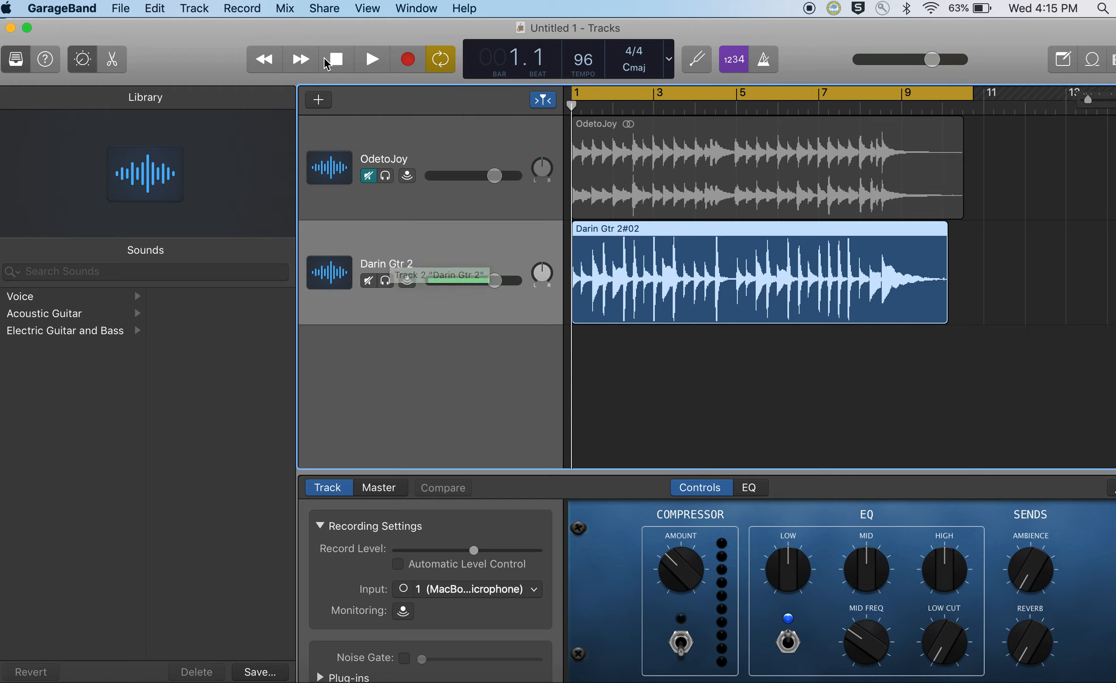
Step: Play the first bar of the guitar track alone, stop, and return the playhead to bar 1
click(373, 61)
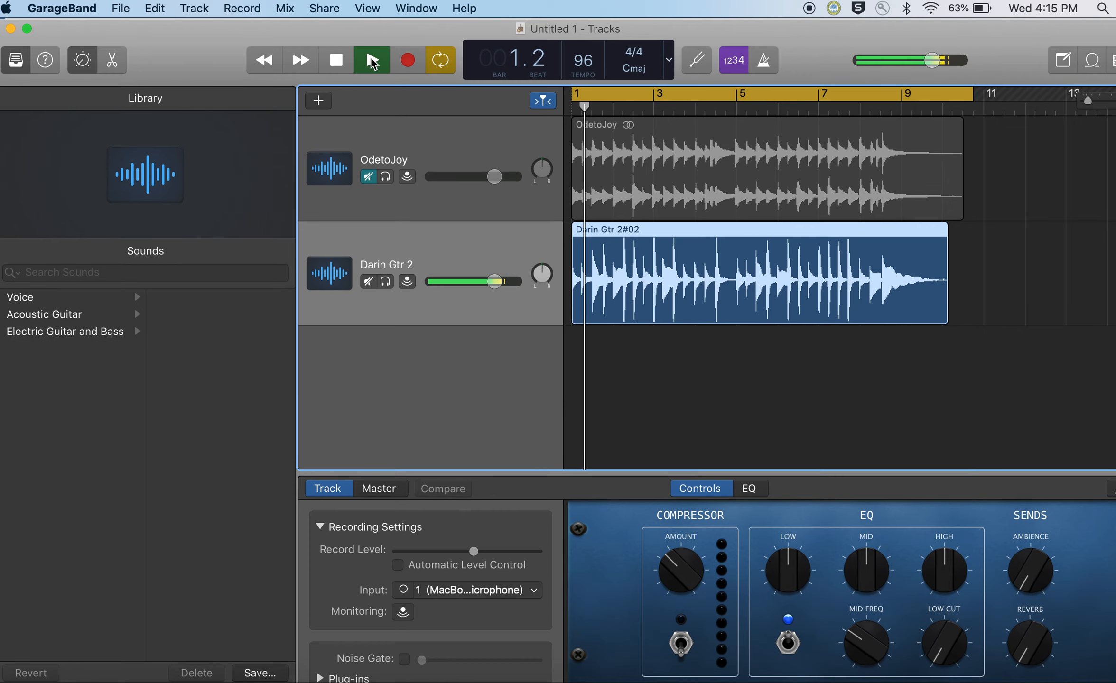
click(335, 66)
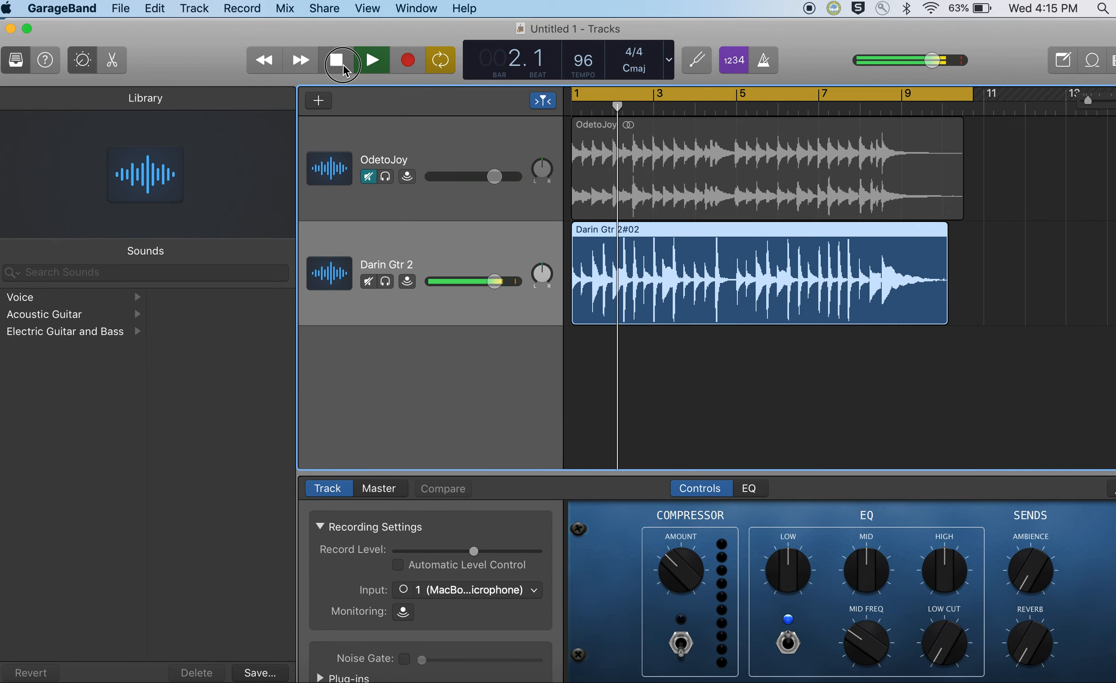
click(325, 67)
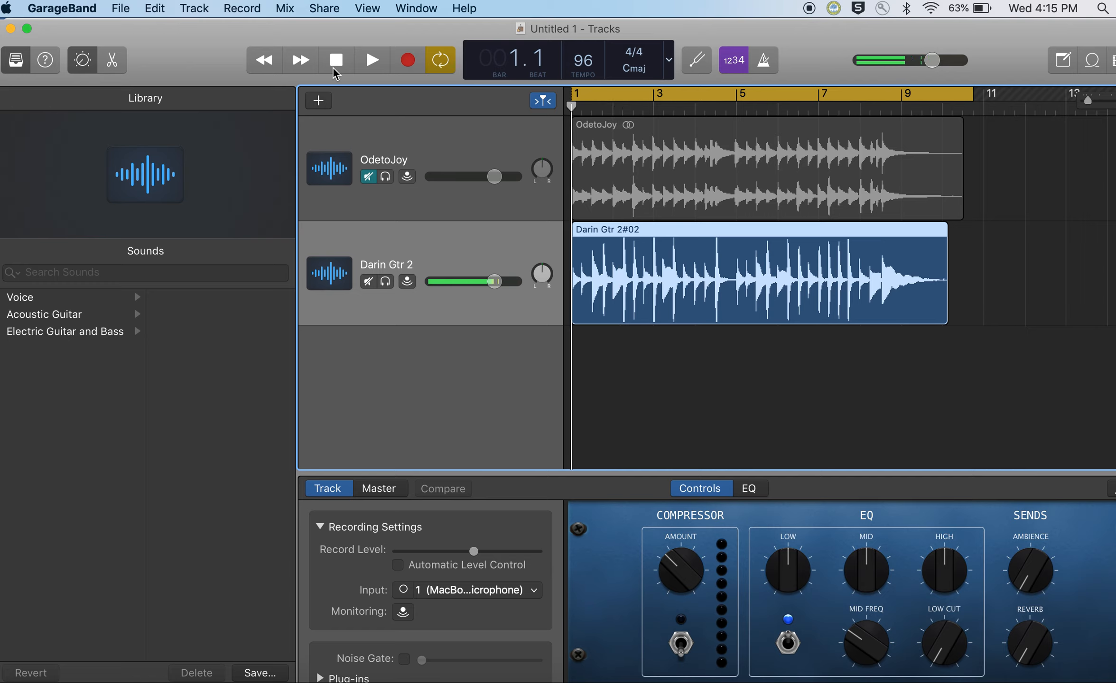
Step: Export the song to disk as a highest-quality MP3 named OdetoJoyGtr2 in the GarageBand folder, limited to the cycle area
click(322, 10)
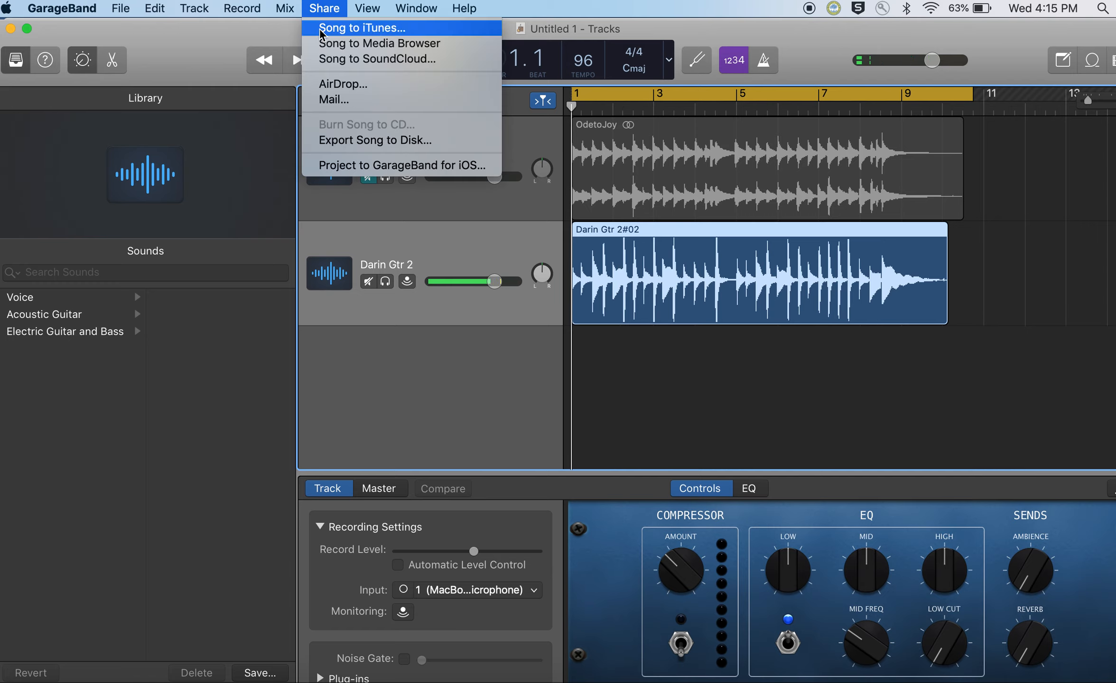
click(342, 142)
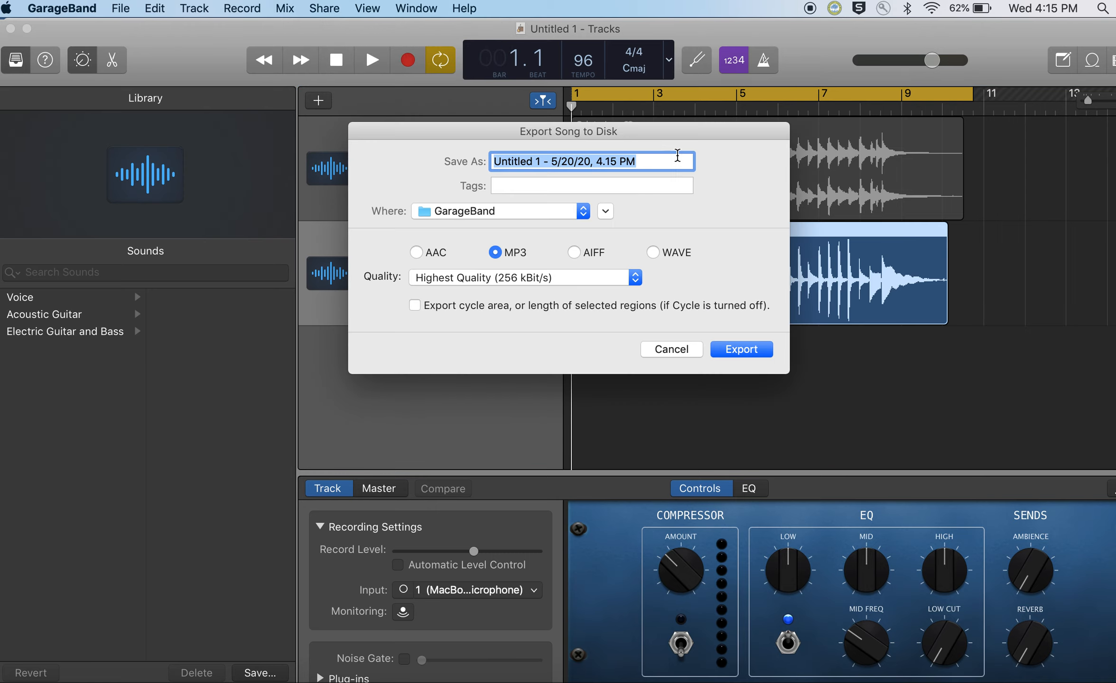
text(OdetoG)
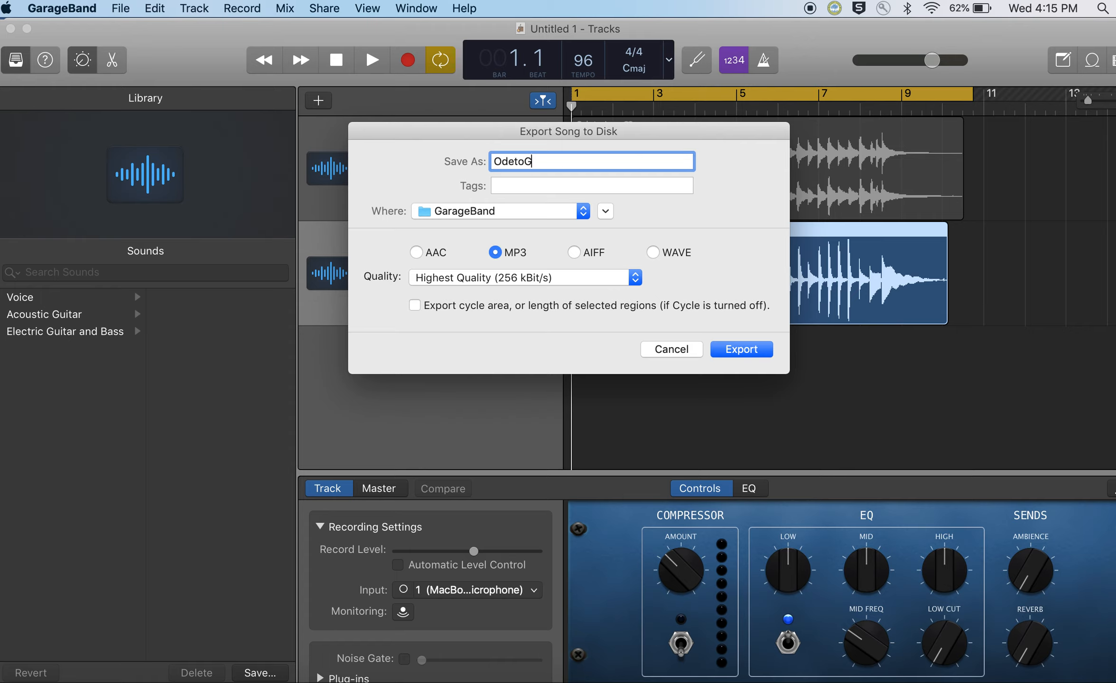
key(BackSpace)
text(JoyGtr2)
click(420, 308)
click(743, 349)
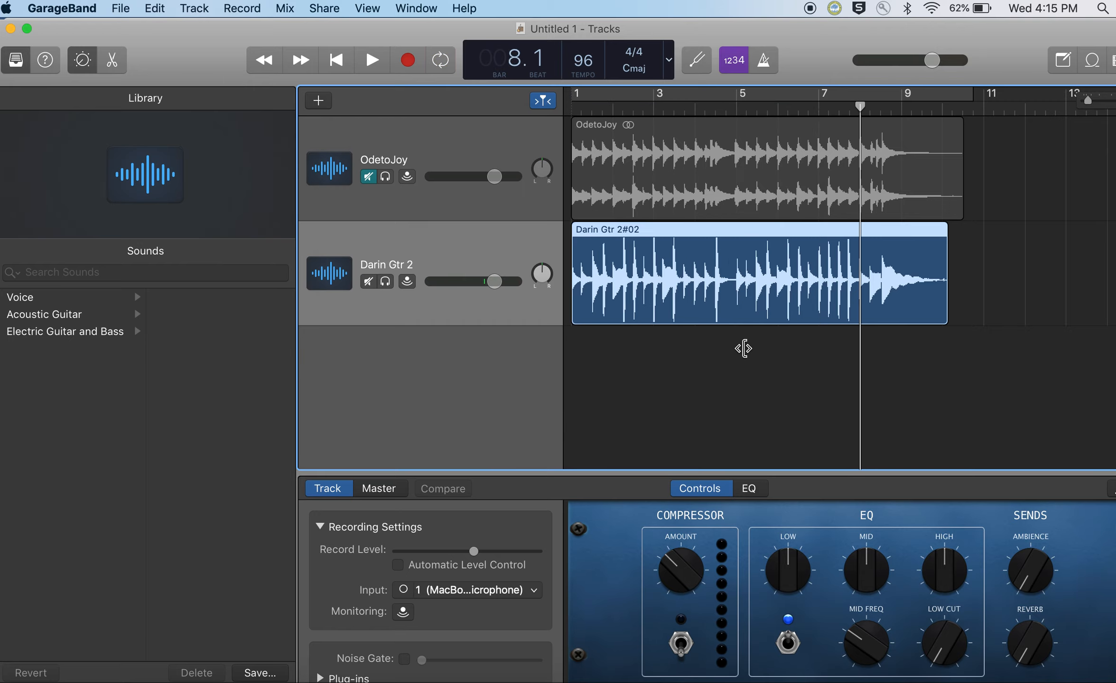